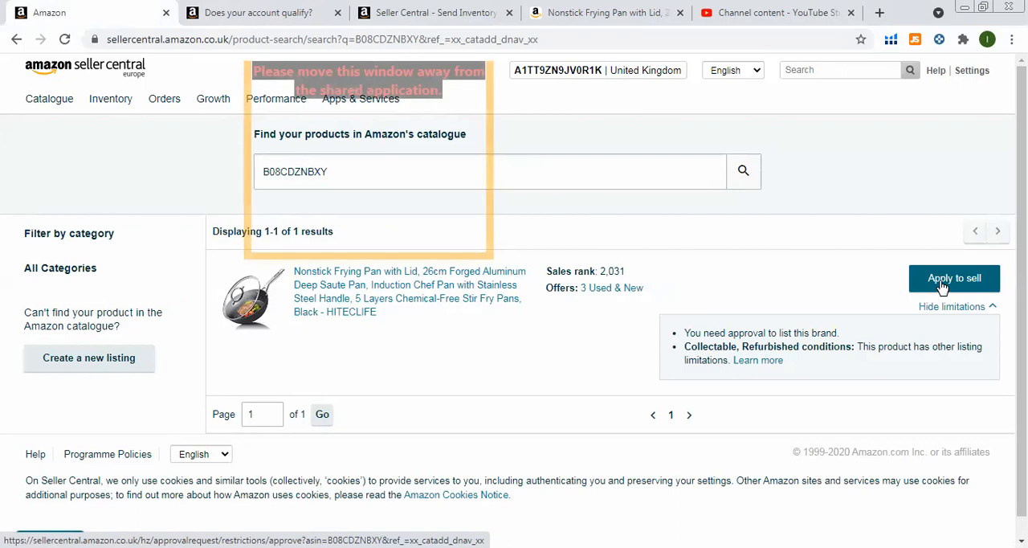
Apply to sell the HITECLIFE nonstick frying pan and request approval for the brand.
{"action": "left_click", "coordinate": [943, 286]}
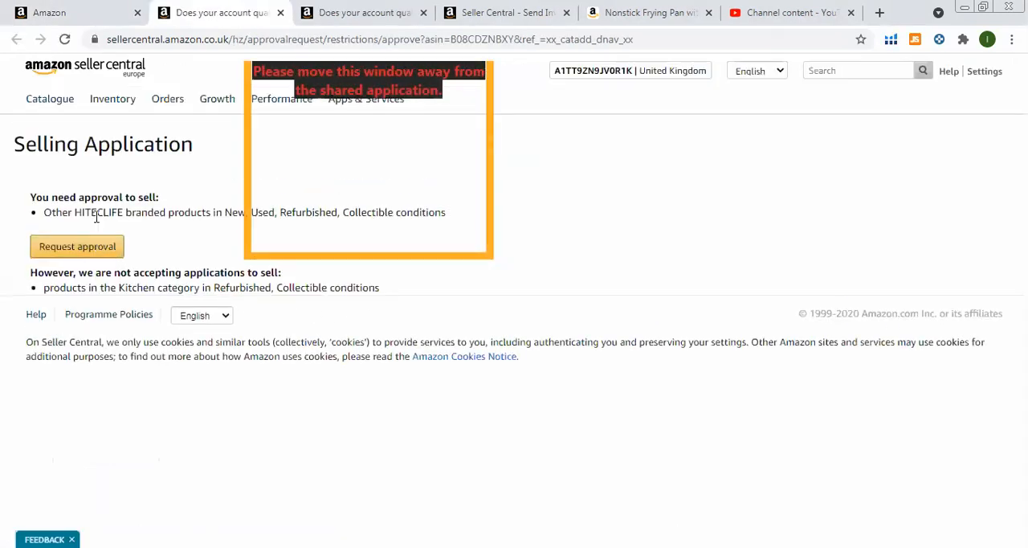
{"action": "left_click", "coordinate": [81, 247]}
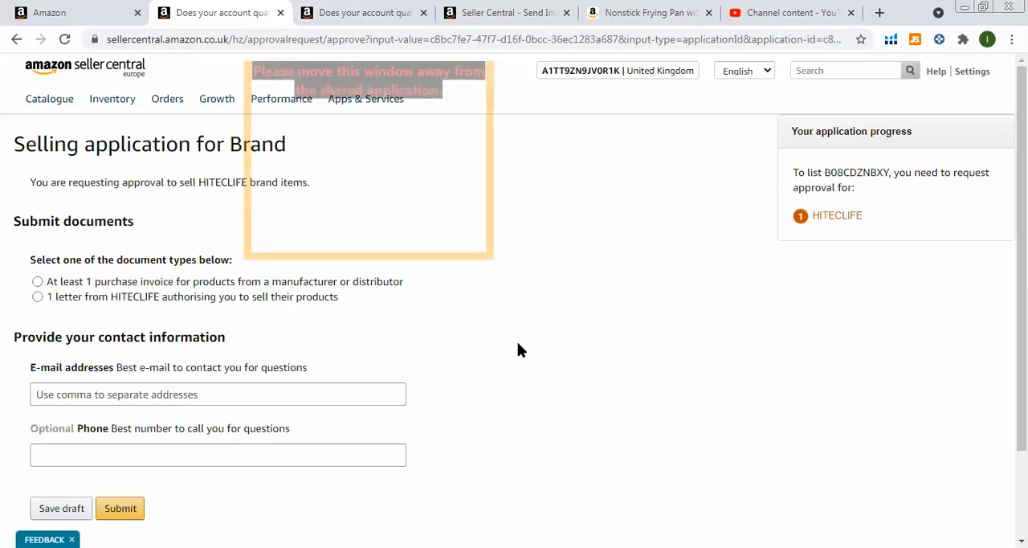
Choose the purchase invoice from a manufacturer or distributor as the document type and tick all six document requirements.
{"action": "scroll", "coordinate": [522, 351], "scroll_direction": "down", "scroll_amount": 2}
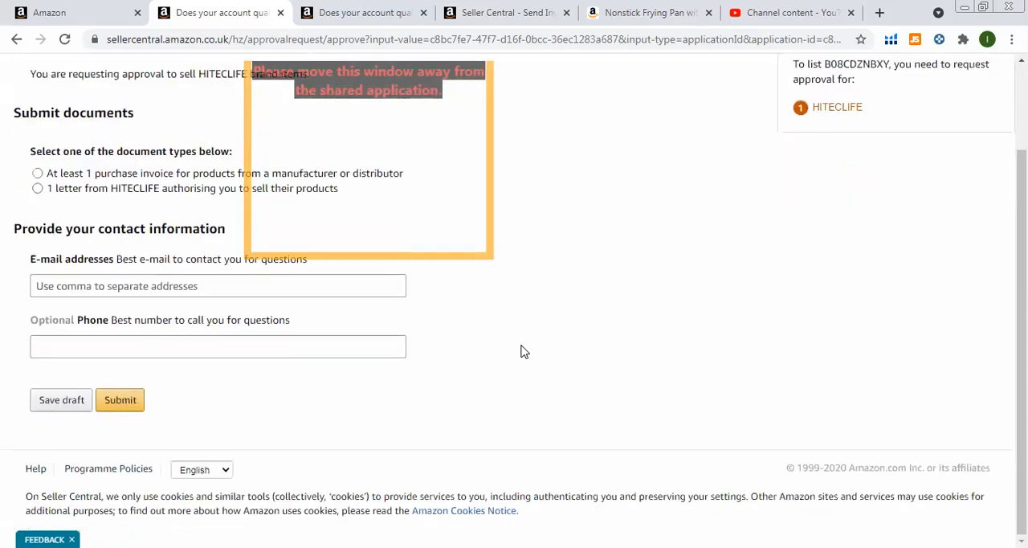
{"action": "left_click", "coordinate": [37, 173]}
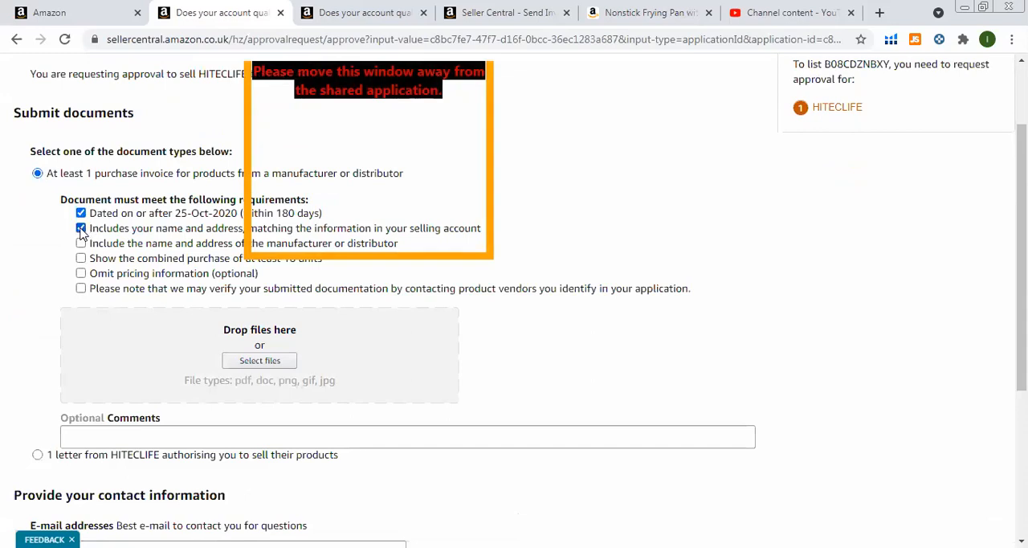
{"action": "left_click", "coordinate": [81, 244]}
{"action": "left_click", "coordinate": [81, 259]}
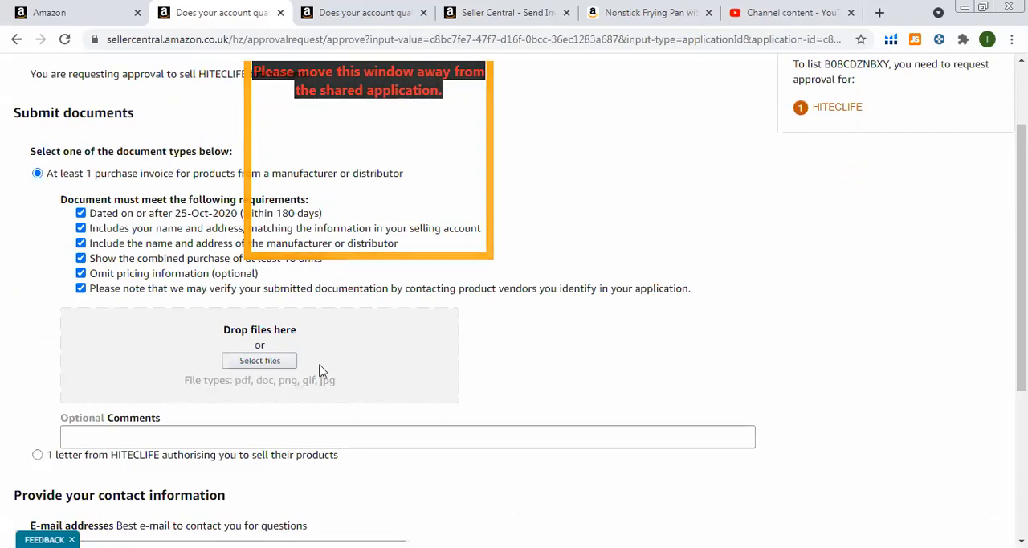
{"action": "key", "text": "Down"}
{"action": "scroll", "coordinate": [564, 335], "scroll_direction": "down", "scroll_amount": 3}
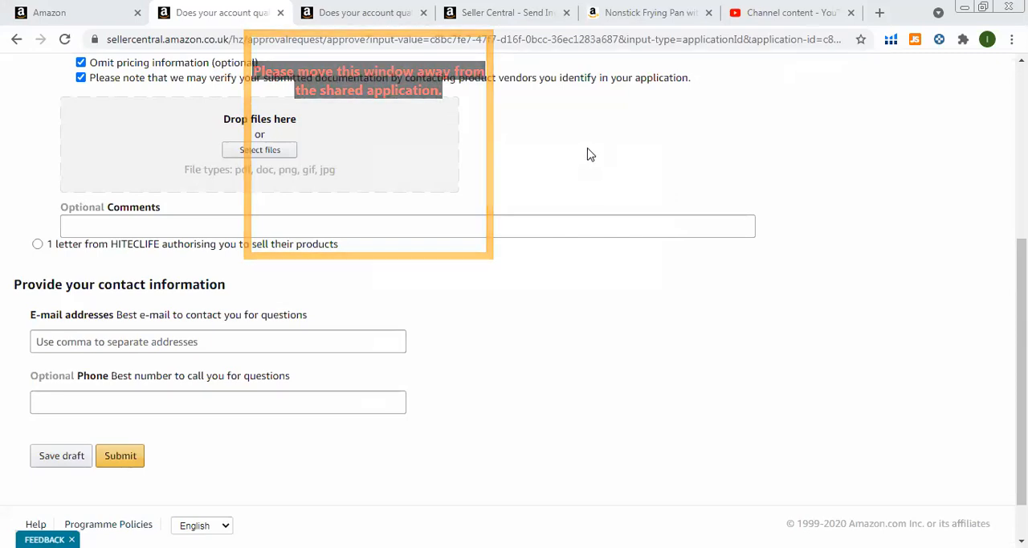
Reduce the browser window, switch to the inventory shipment workflow and confirm the Accept Label Service selection.
{"action": "left_click", "coordinate": [981, 7]}
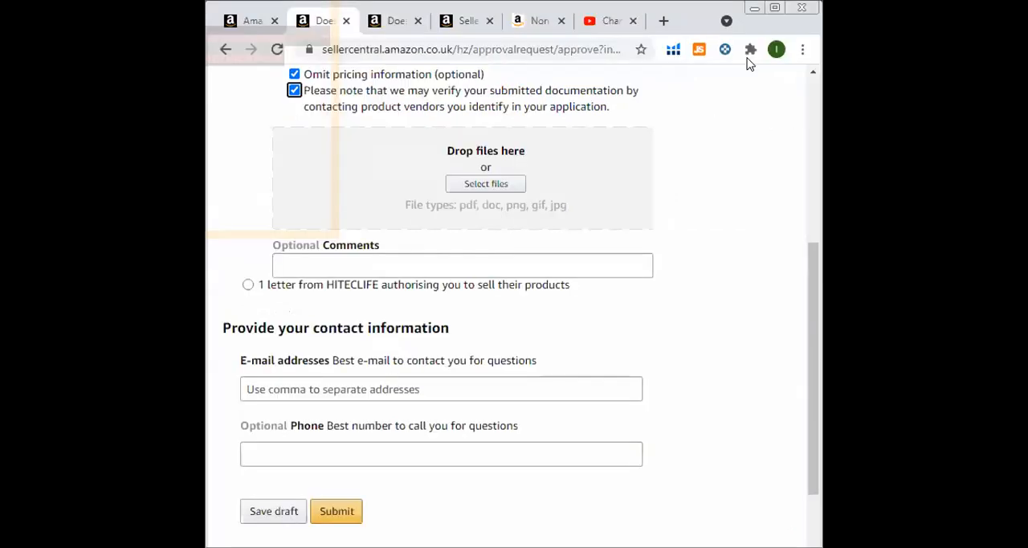
{"action": "left_click", "coordinate": [463, 22]}
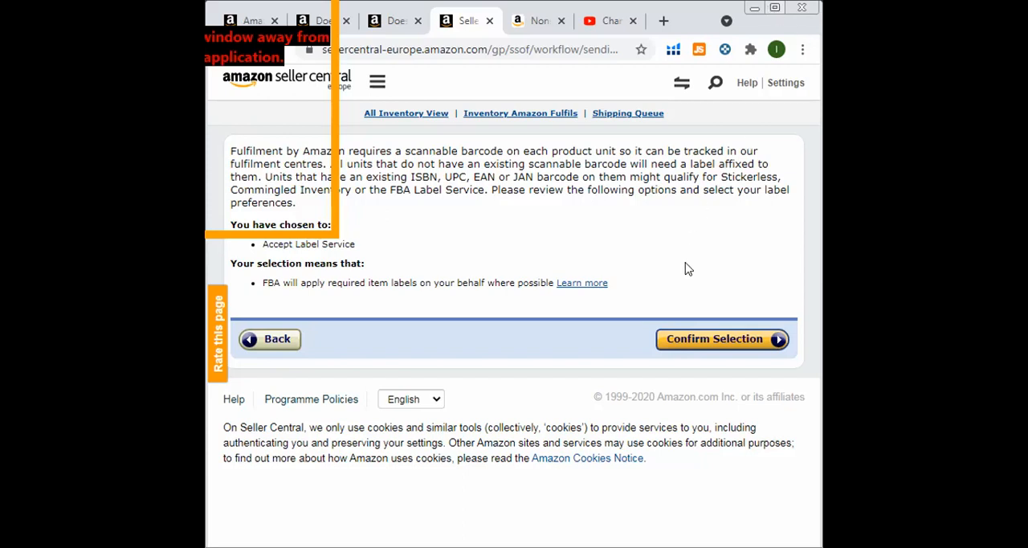
{"action": "left_click", "coordinate": [697, 338]}
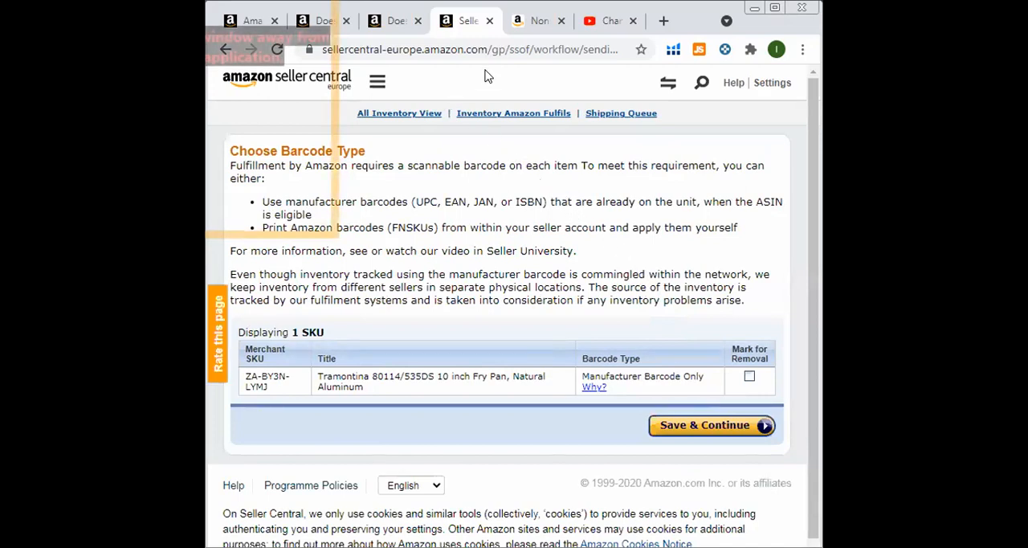
Open Manage Inventory from the product search page in a maximized window and start Send/Replenish inventory for the Tramontina 10 inch fry pan.
{"action": "left_click", "coordinate": [386, 24]}
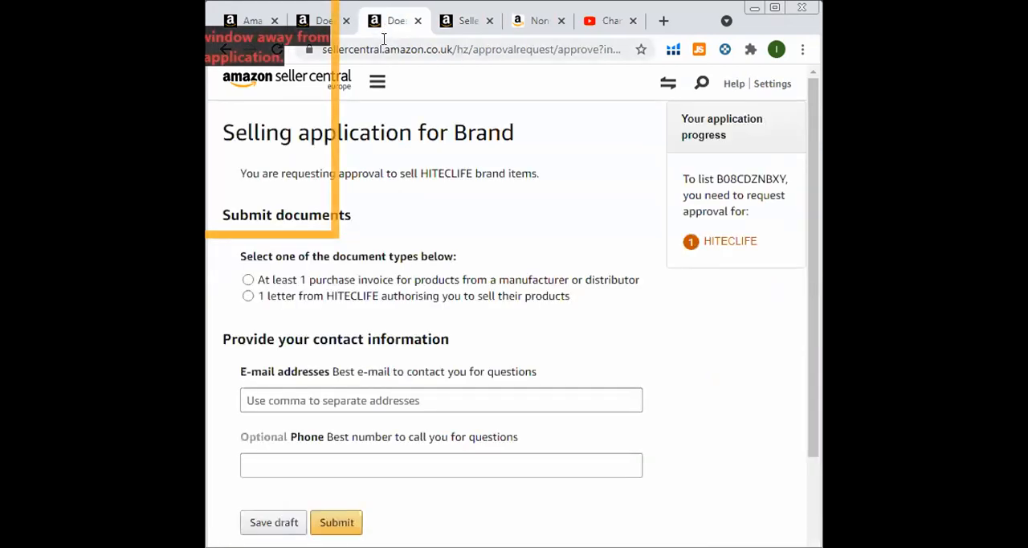
{"action": "left_click", "coordinate": [250, 21]}
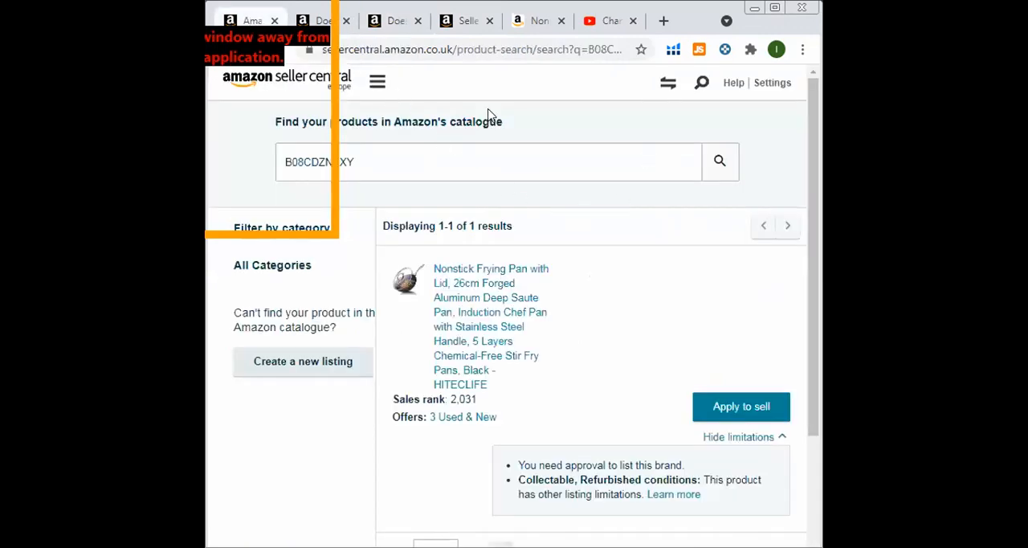
{"action": "left_click", "coordinate": [377, 84]}
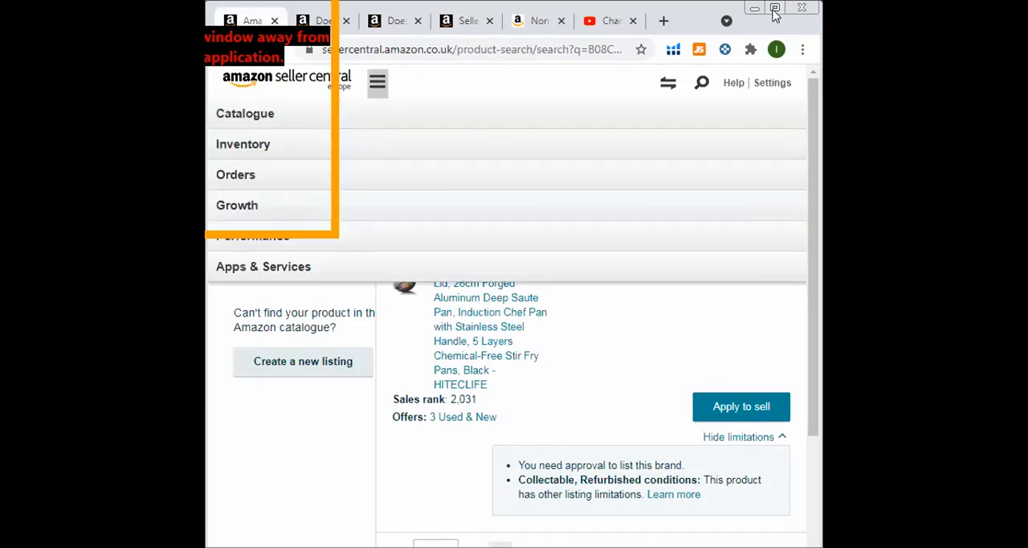
{"action": "left_click", "coordinate": [773, 11]}
{"action": "mouse_move", "coordinate": [110, 105]}
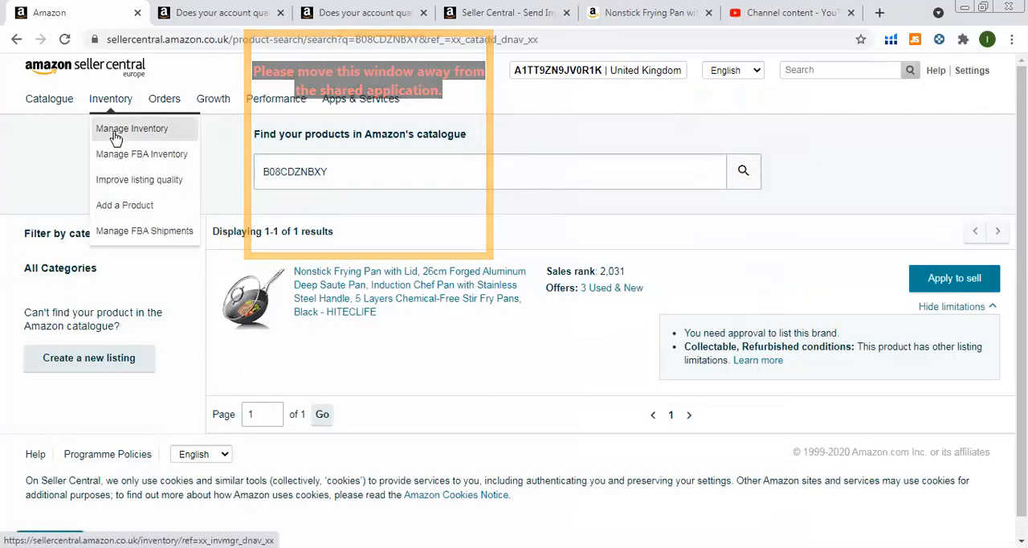
{"action": "left_click", "coordinate": [115, 133]}
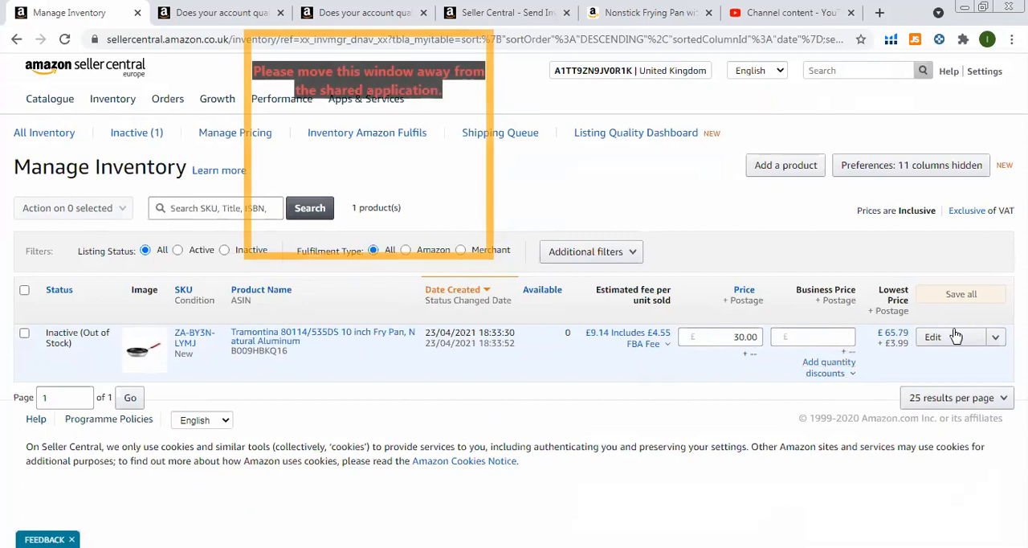
{"action": "left_click", "coordinate": [996, 339]}
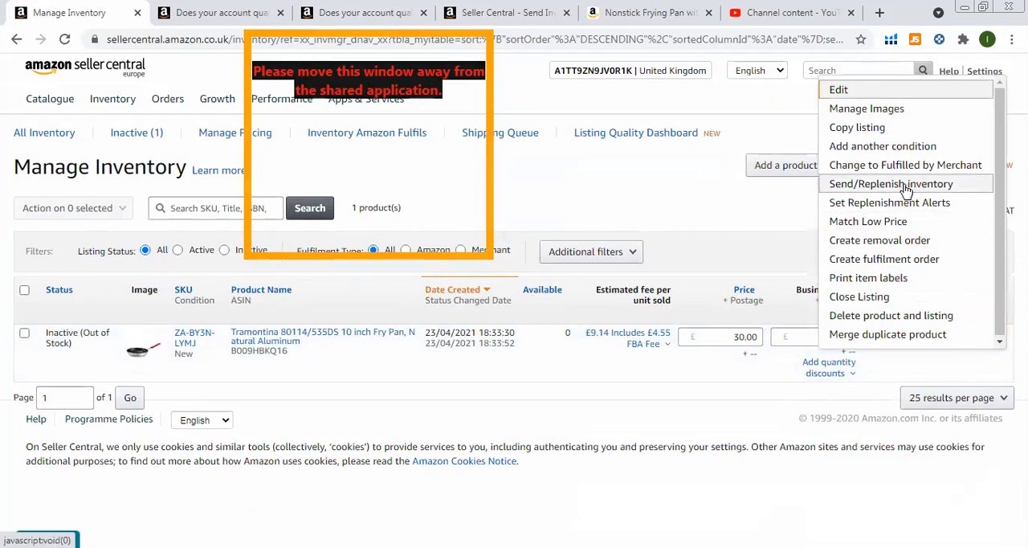
{"action": "left_click", "coordinate": [903, 184]}
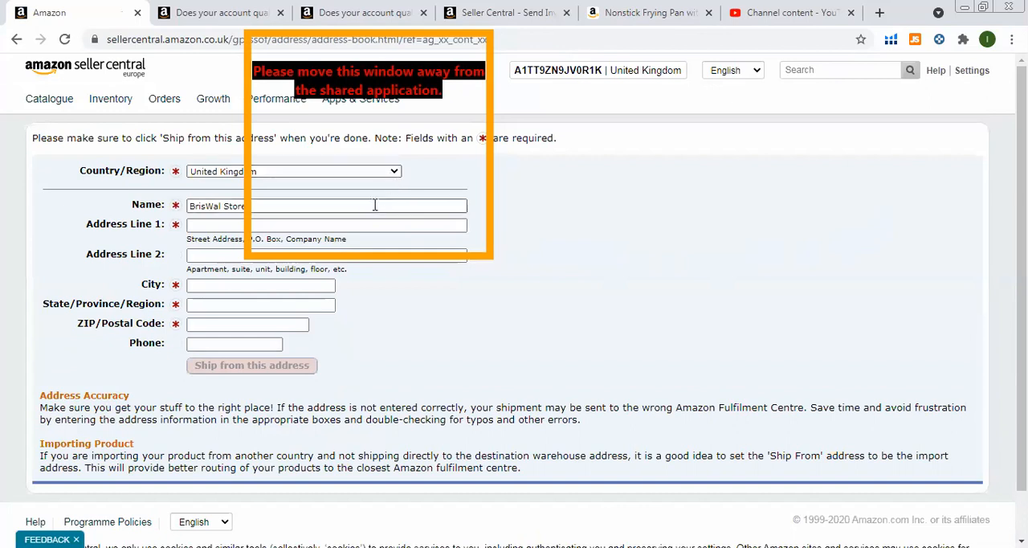
Replace the name in the ship-from address form with "distributor name".
{"action": "left_click", "coordinate": [358, 226]}
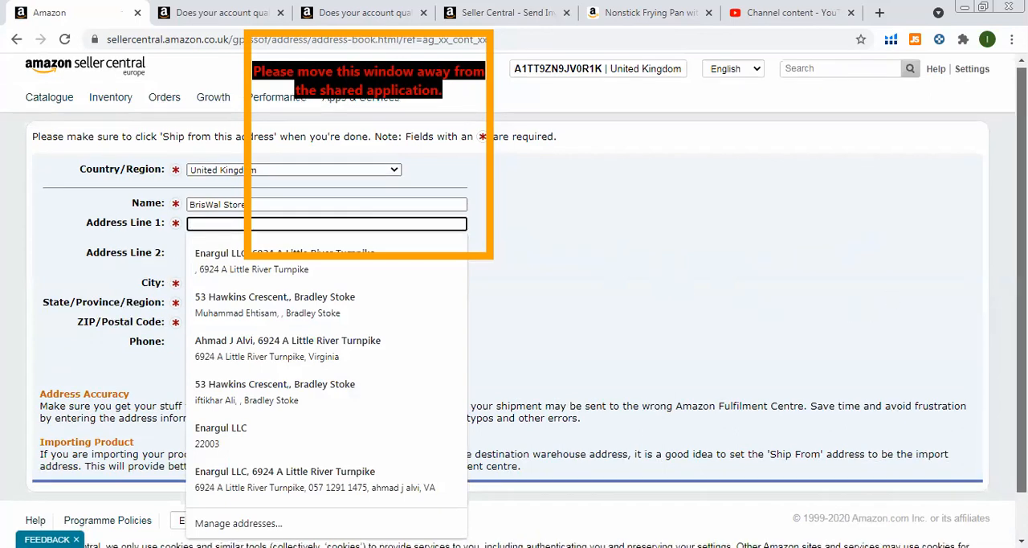
{"action": "scroll", "coordinate": [514, 297], "scroll_direction": "down", "scroll_amount": 1}
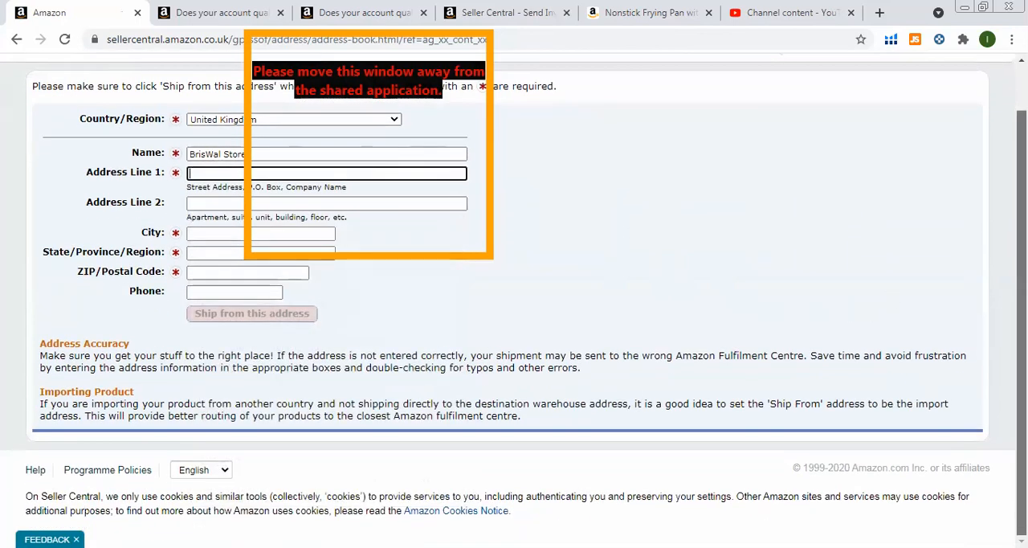
{"action": "scroll", "coordinate": [514, 298], "scroll_direction": "up", "scroll_amount": 1}
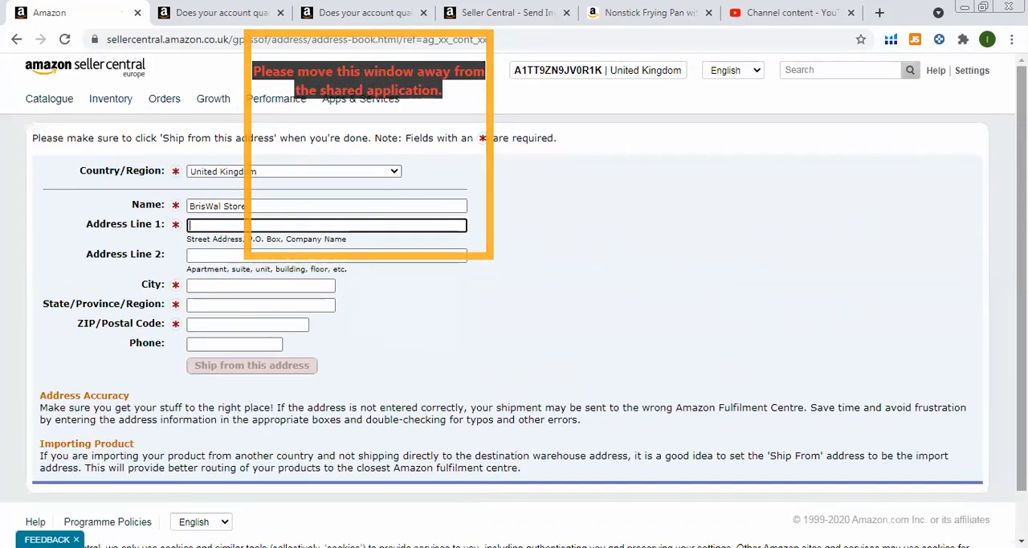
{"action": "left_click_drag", "start_coordinate": [338, 206], "coordinate": [164, 213]}
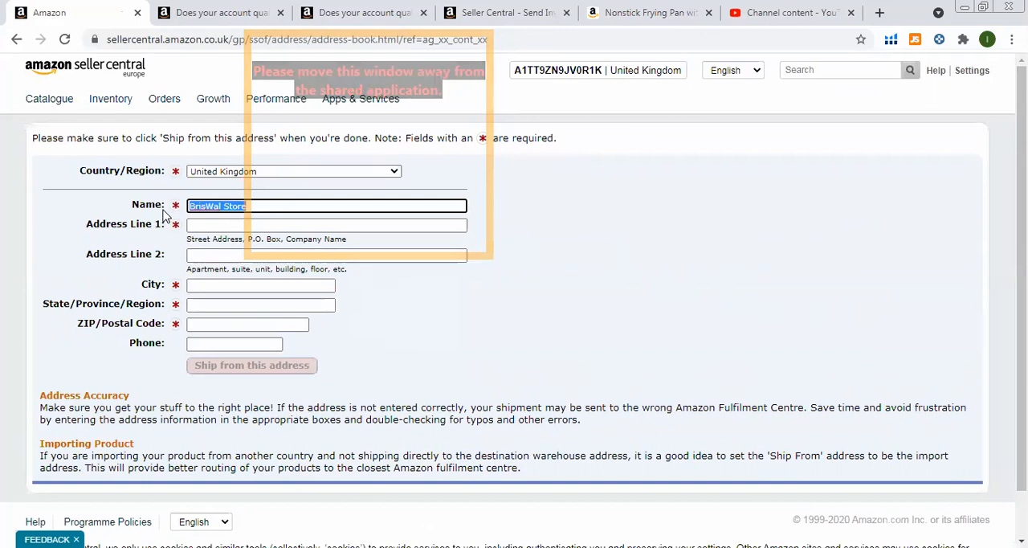
{"action": "key", "text": "BackSpace"}
{"action": "type", "text": "histr"}
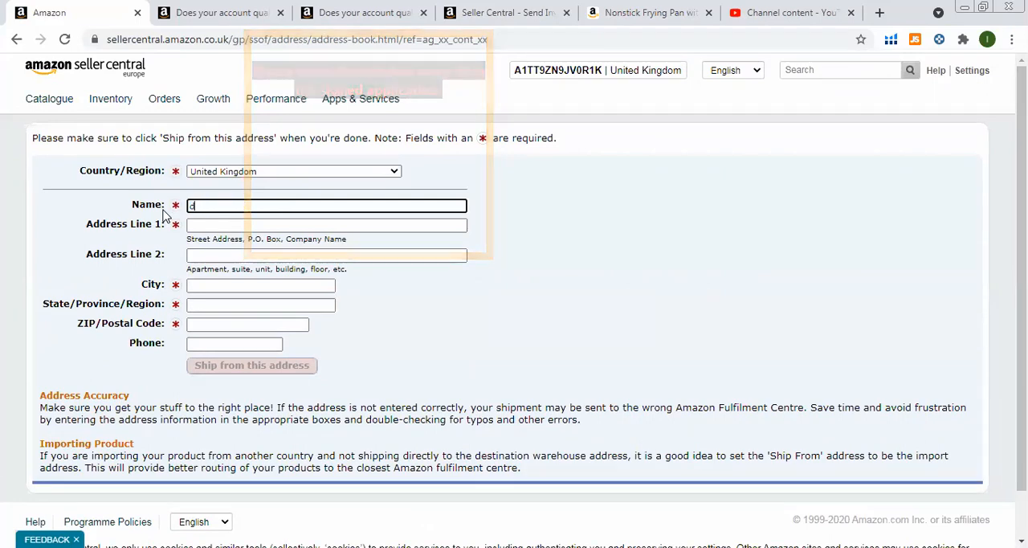
{"action": "type", "text": "ibutor"}
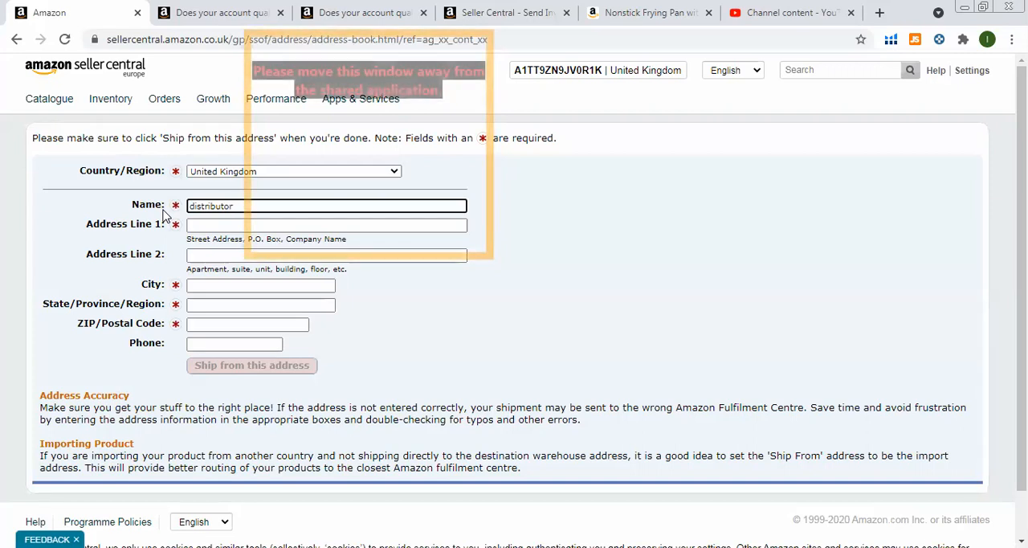
{"action": "type", "text": " name"}
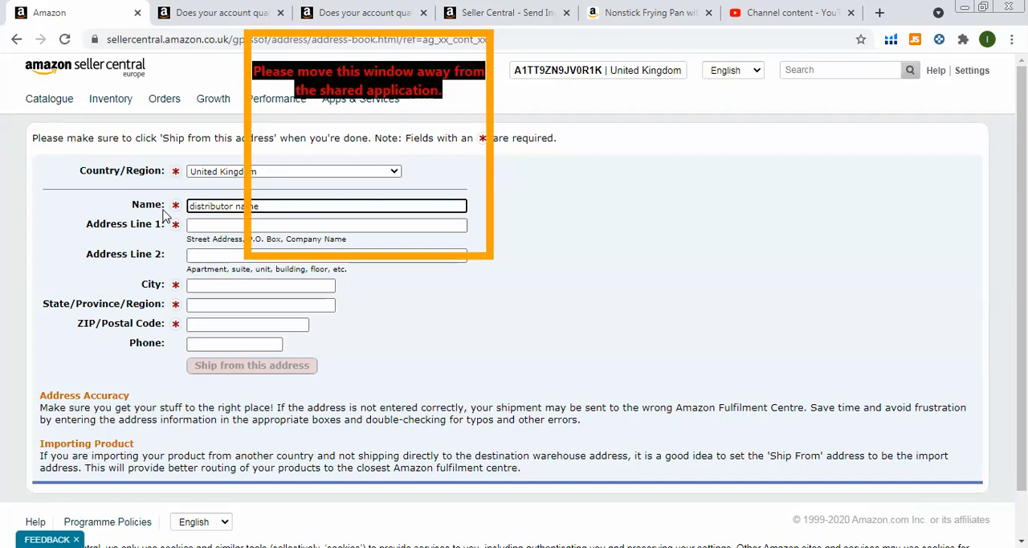
Open Manage Inventory in place of the brand selling application and show the available actions for the Tramontina fry pan listing.
{"action": "left_click", "coordinate": [190, 17]}
{"action": "scroll", "coordinate": [107, 186], "scroll_direction": "up", "scroll_amount": 1}
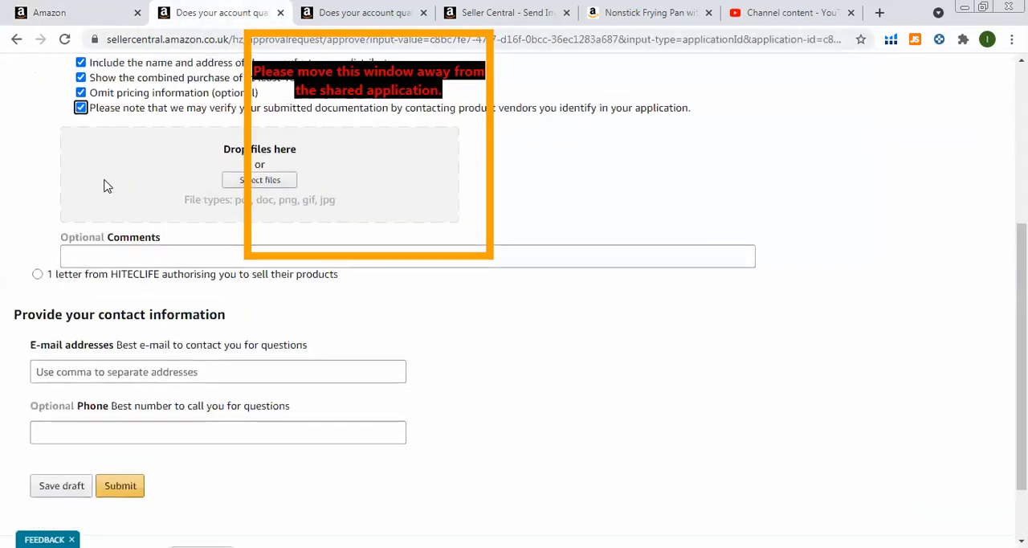
{"action": "scroll", "coordinate": [107, 186], "scroll_direction": "up", "scroll_amount": 4}
{"action": "mouse_move", "coordinate": [111, 107]}
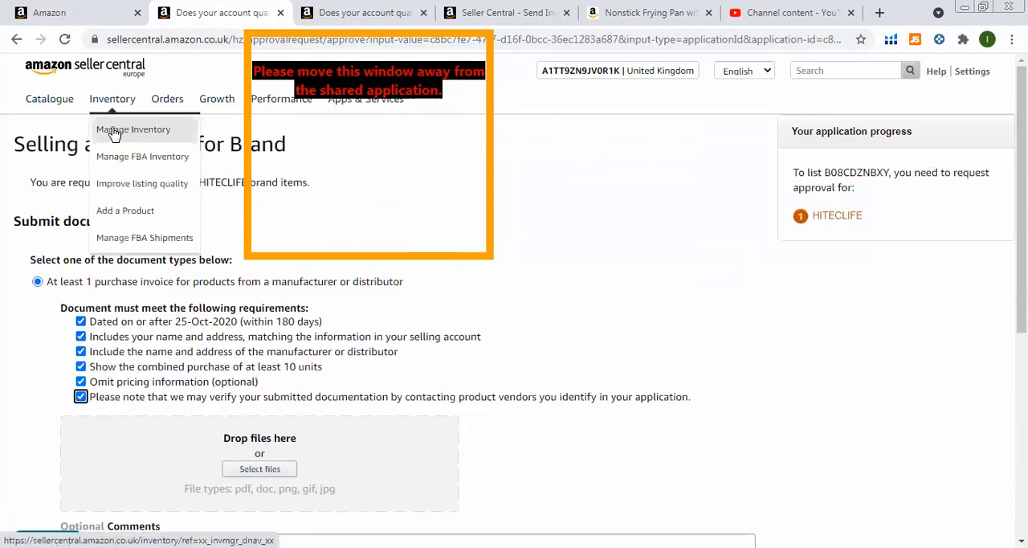
{"action": "left_click", "coordinate": [113, 131]}
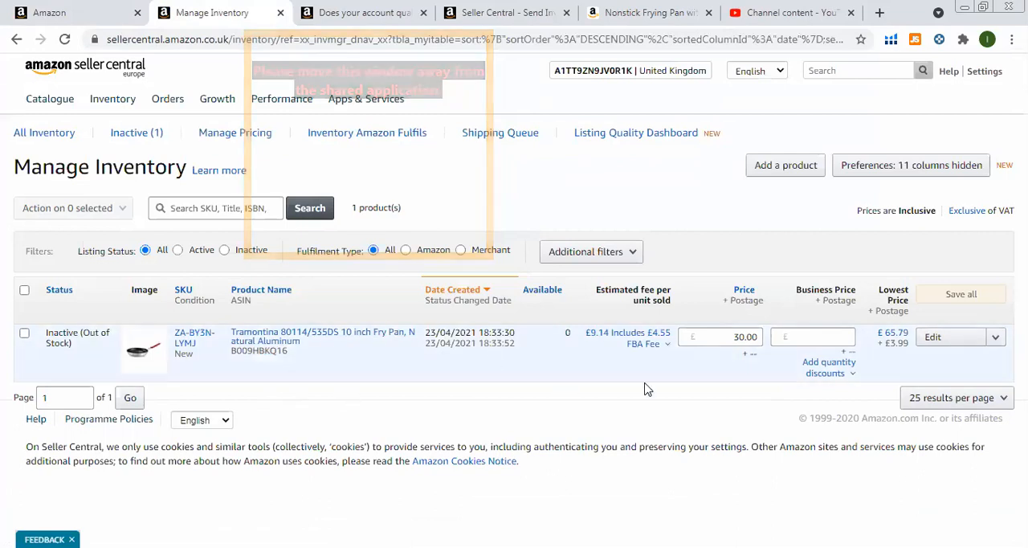
{"action": "left_click", "coordinate": [995, 338]}
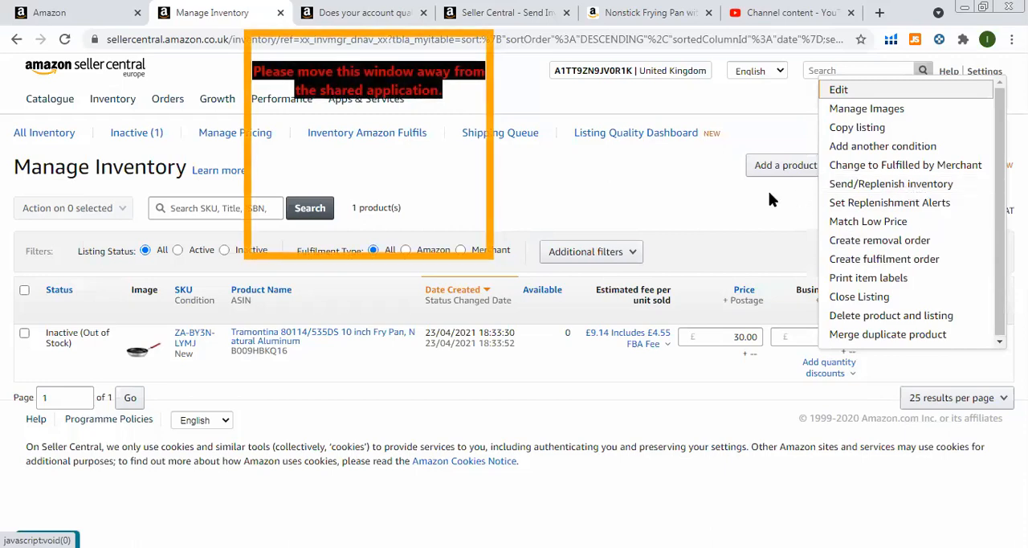
Return to the ship-from address form and fill in the distributor's street address and city.
{"action": "left_click", "coordinate": [92, 17]}
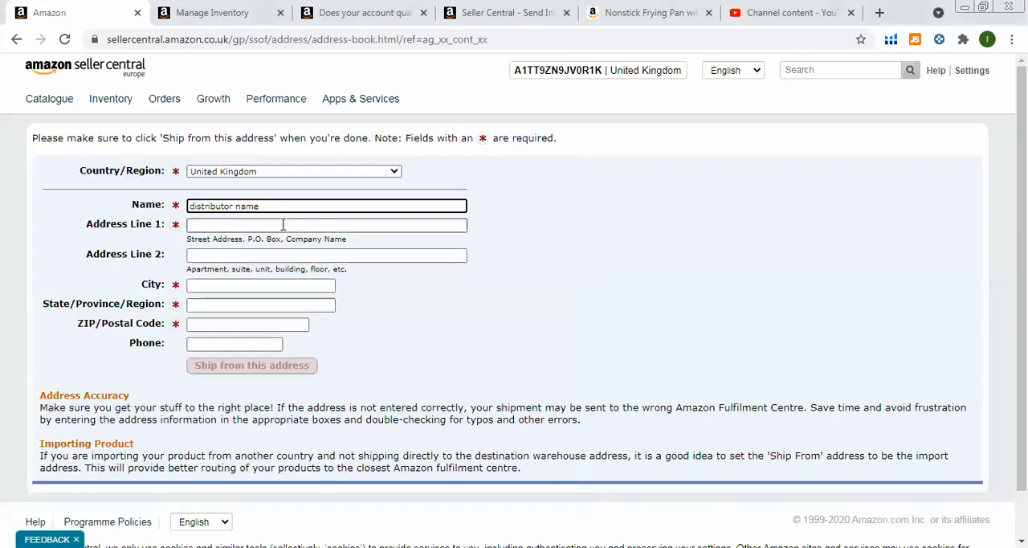
{"action": "left_click", "coordinate": [283, 225]}
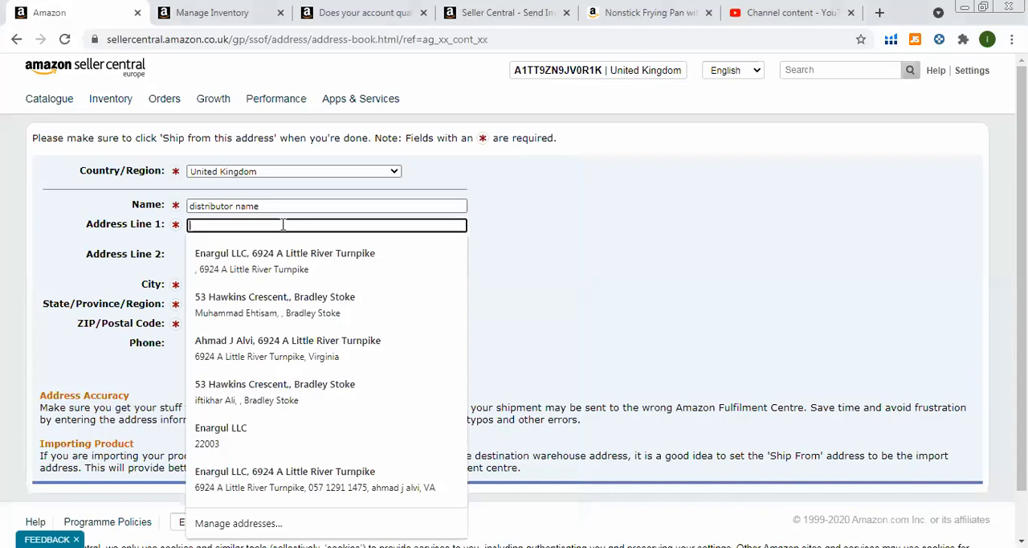
{"action": "type", "text": "UNIT 134-135 BATTERSEA BUSINESS CENTRE, 99-109"}
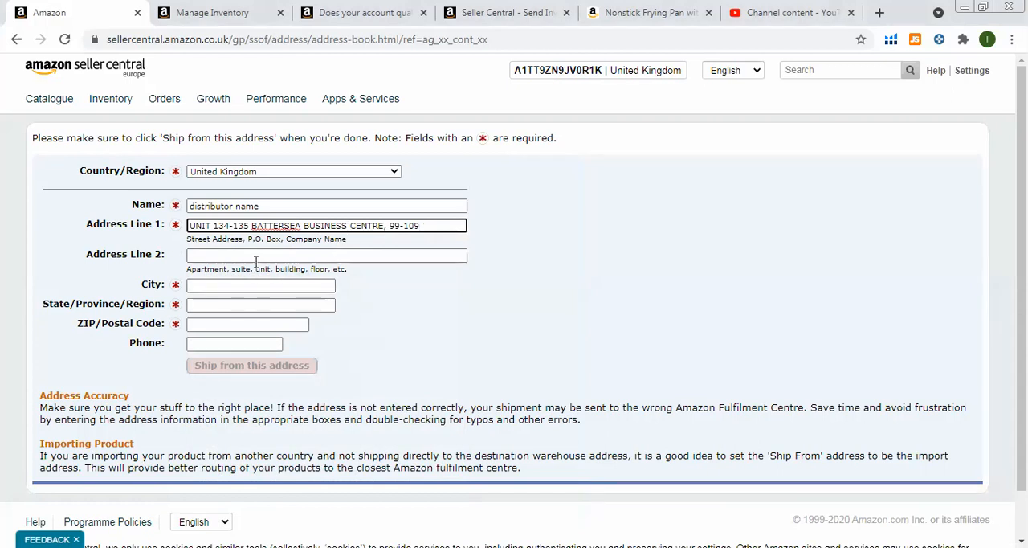
{"action": "left_click", "coordinate": [273, 287]}
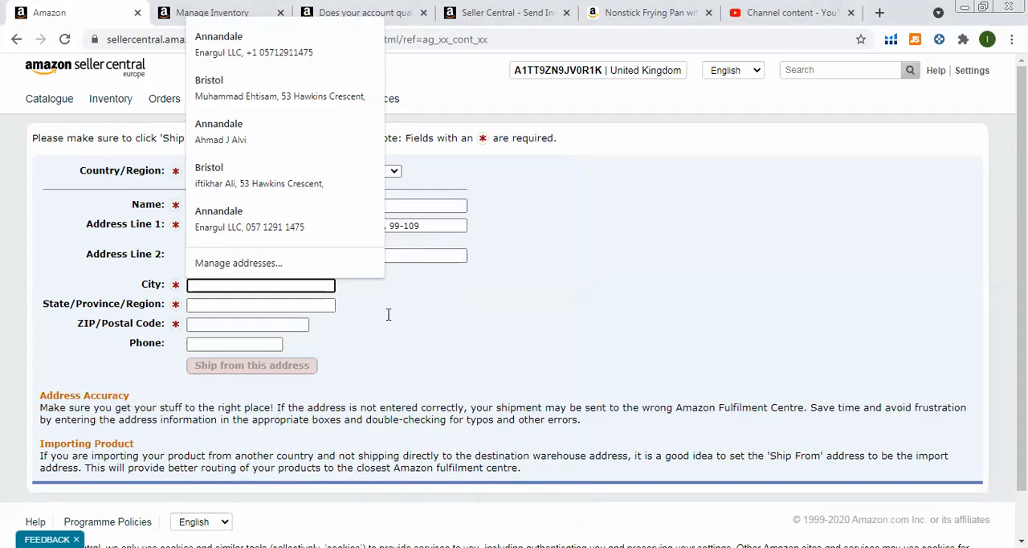
{"action": "key", "text": "alt+Tab"}
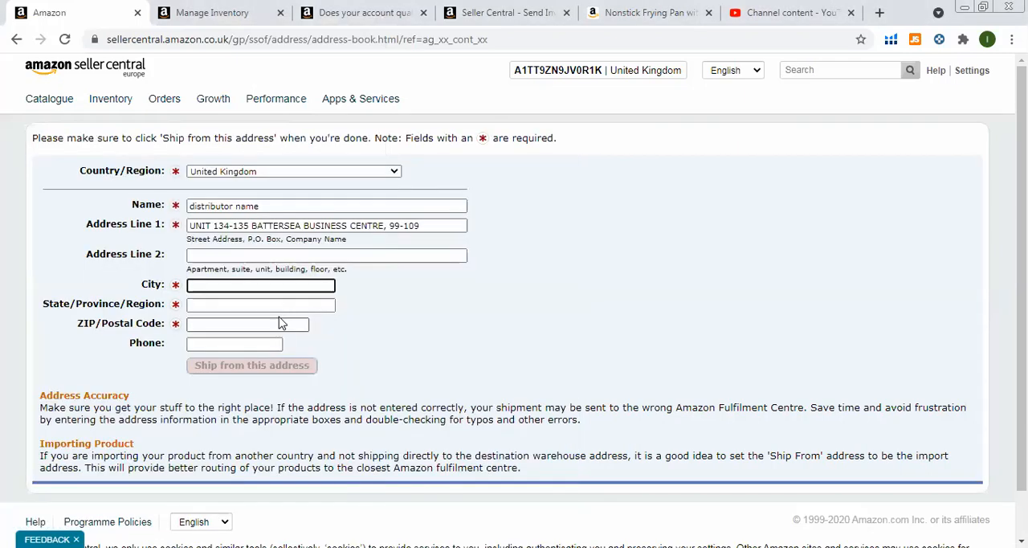
{"action": "left_click", "coordinate": [275, 287]}
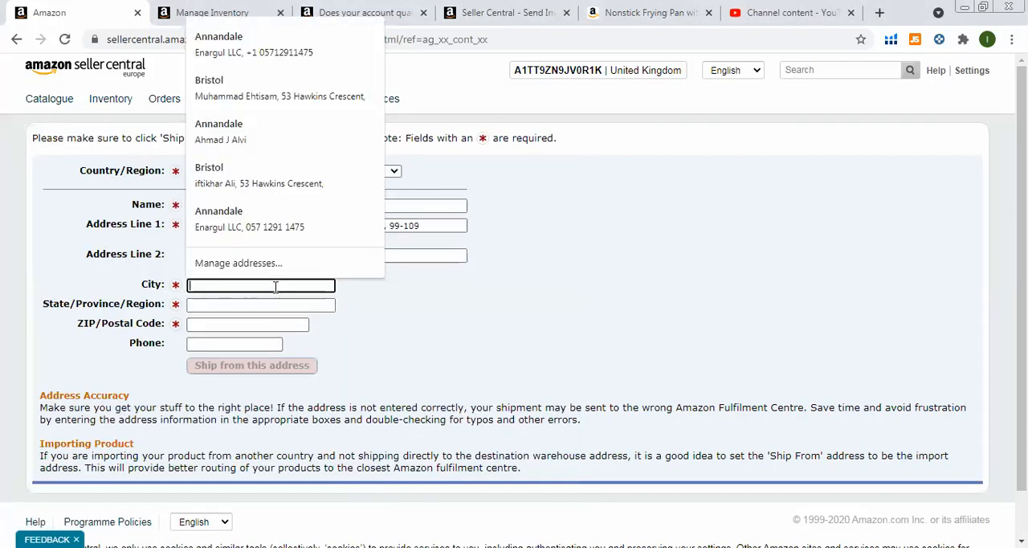
{"action": "type", "text": "LAVENDER HILL"}
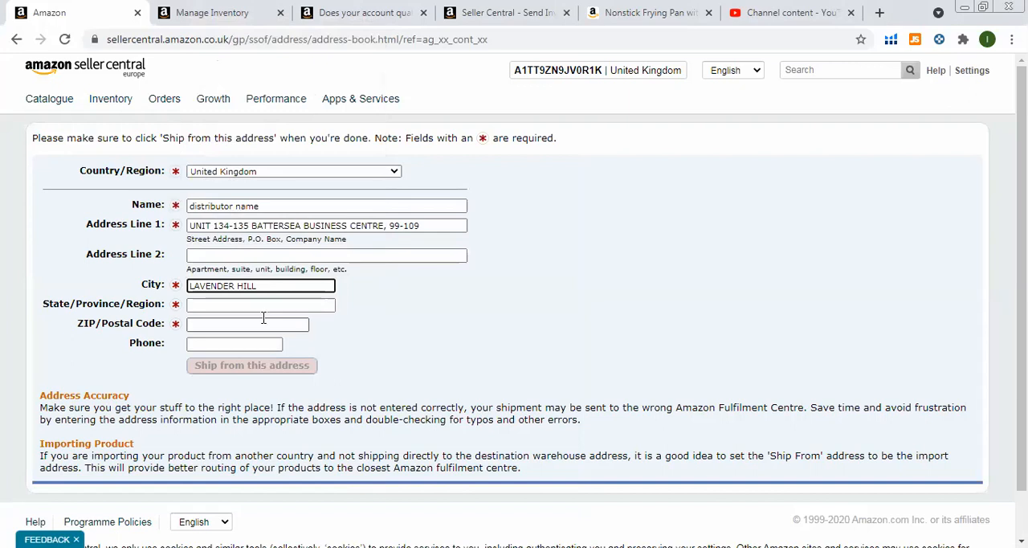
Enter the distributor's region and postal code and submit it as the ship-from address.
{"action": "left_click", "coordinate": [262, 303]}
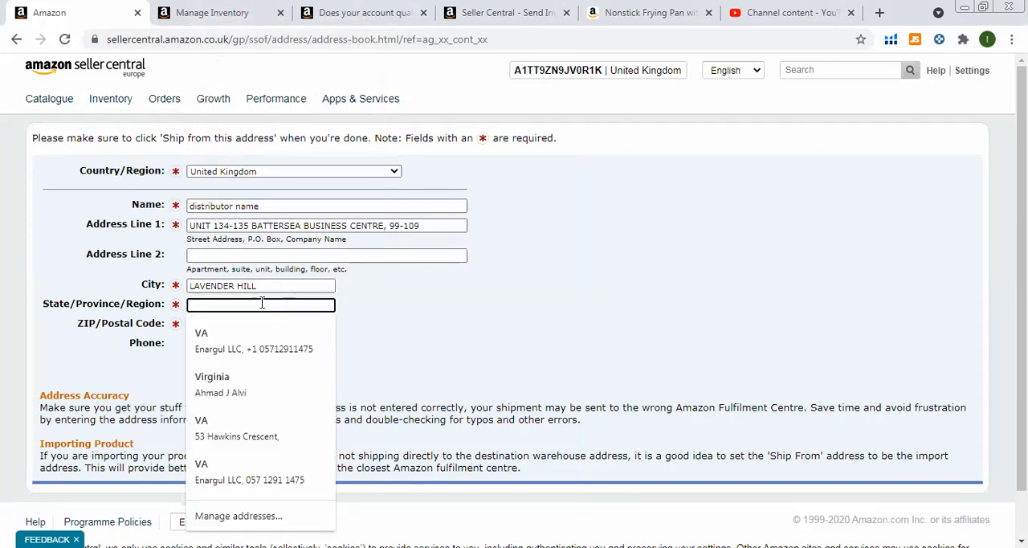
{"action": "type", "text": "London"}
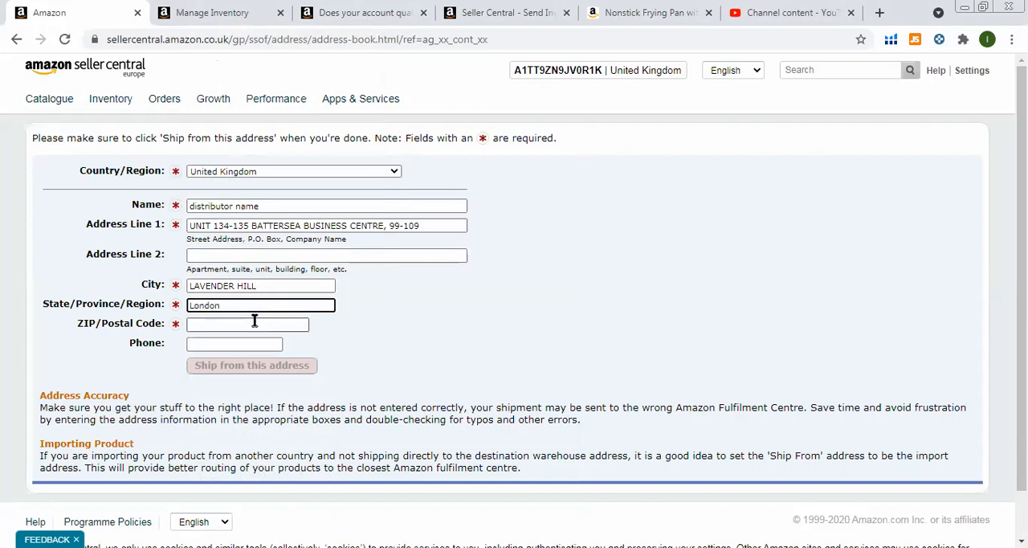
{"action": "left_click", "coordinate": [252, 320]}
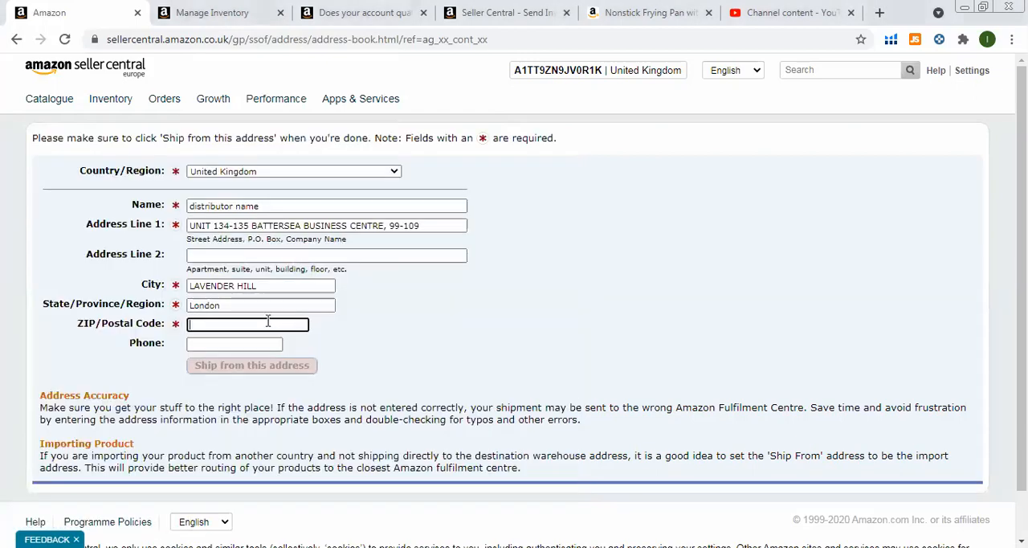
{"action": "left_click", "coordinate": [268, 325]}
{"action": "type", "text": "SW11 5QL"}
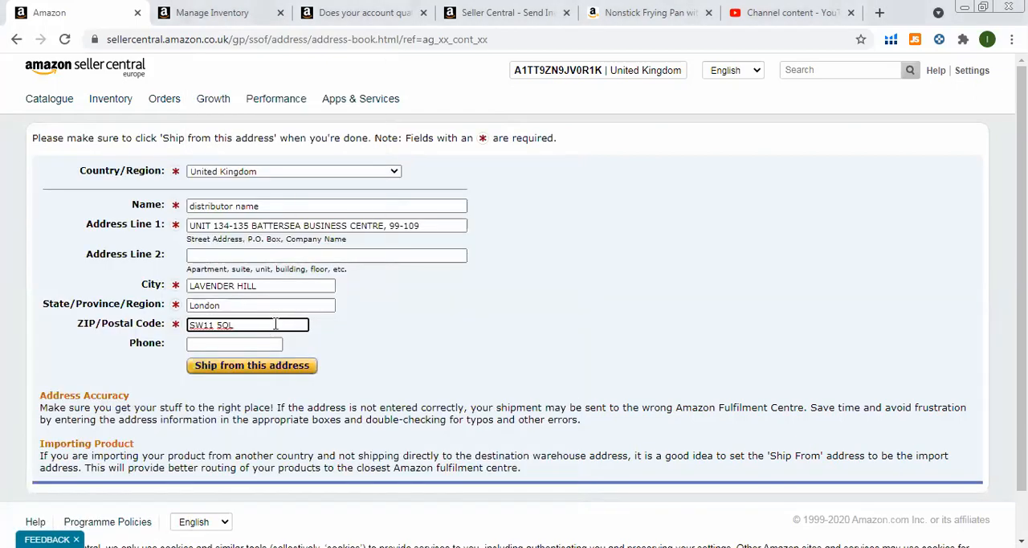
{"action": "left_click", "coordinate": [255, 371]}
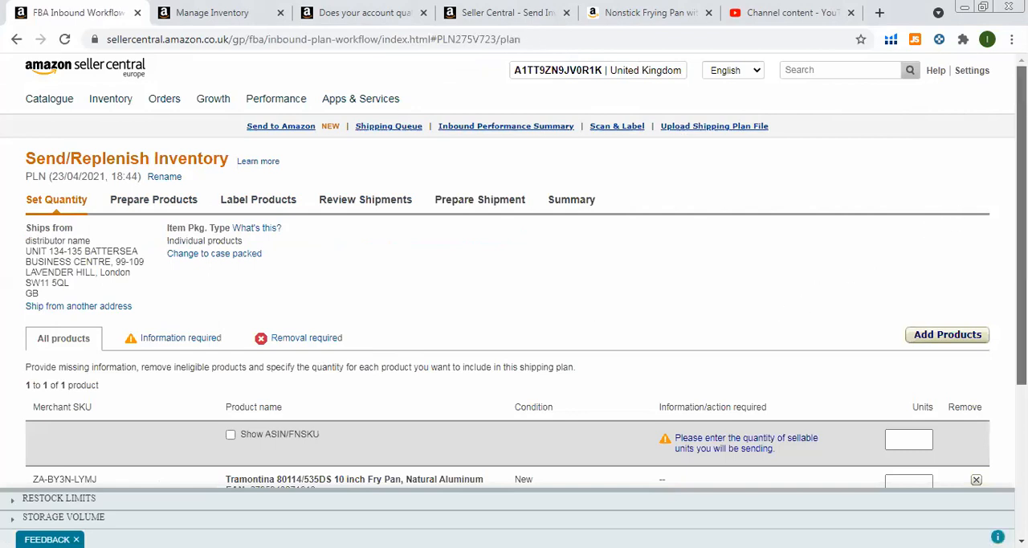
Set the Tramontina fry pan quantity to 30 units and continue to product preparation.
{"action": "scroll", "coordinate": [514, 271], "scroll_direction": "down", "scroll_amount": 2}
{"action": "scroll", "coordinate": [779, 255], "scroll_direction": "down", "scroll_amount": 1}
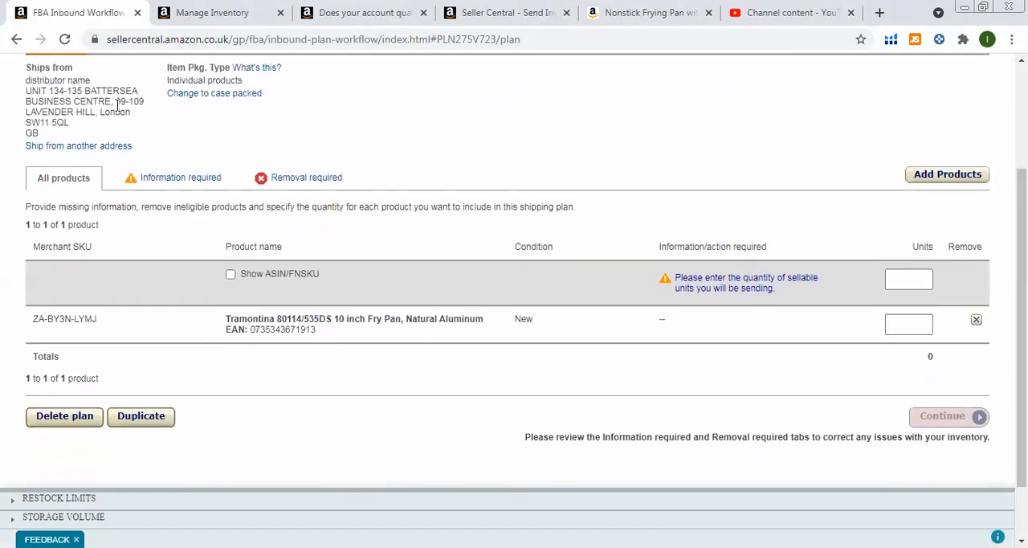
{"action": "scroll", "coordinate": [329, 157], "scroll_direction": "up", "scroll_amount": 1}
{"action": "scroll", "coordinate": [327, 157], "scroll_direction": "up", "scroll_amount": 1}
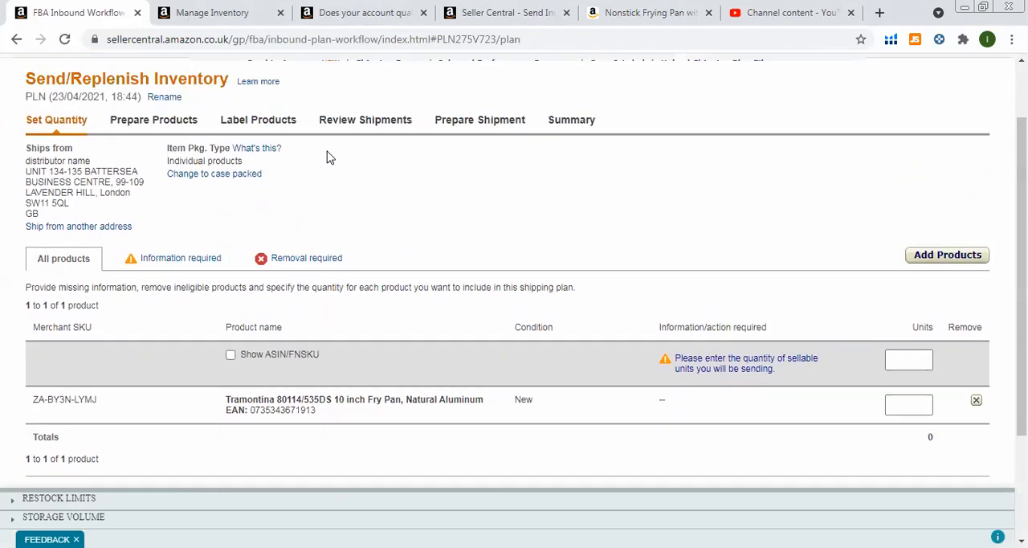
{"action": "scroll", "coordinate": [327, 156], "scroll_direction": "down", "scroll_amount": 2}
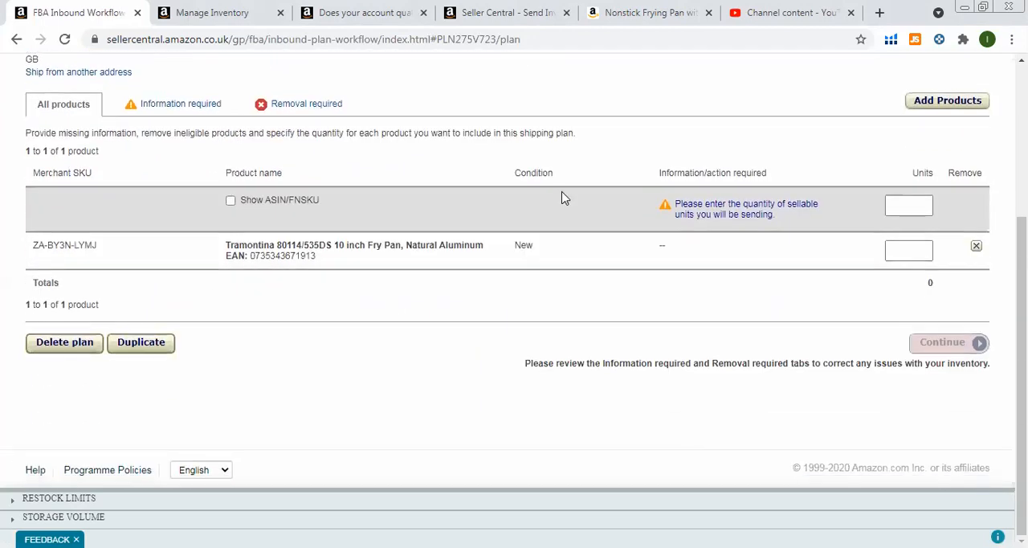
{"action": "left_click", "coordinate": [913, 250]}
{"action": "type", "text": "30"}
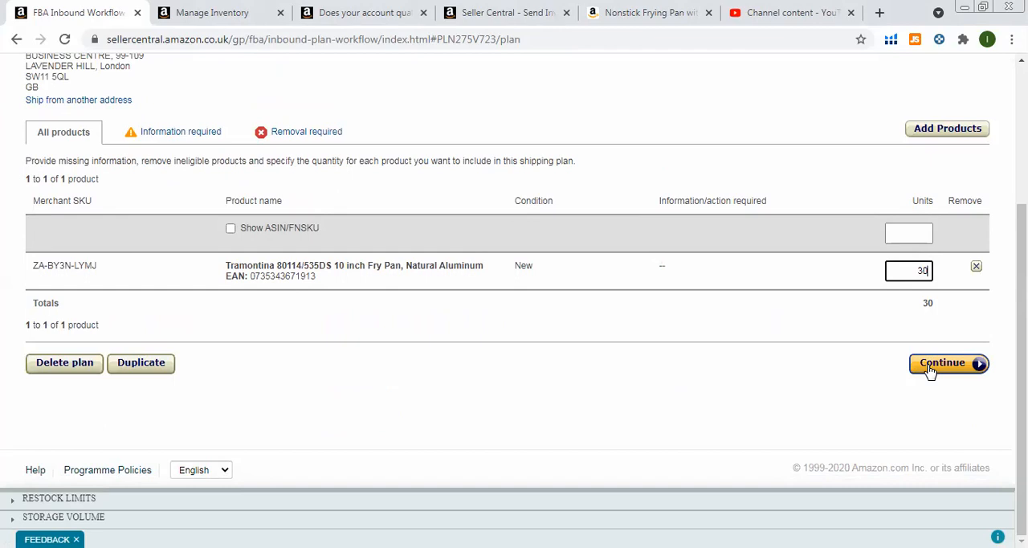
{"action": "left_click", "coordinate": [929, 367]}
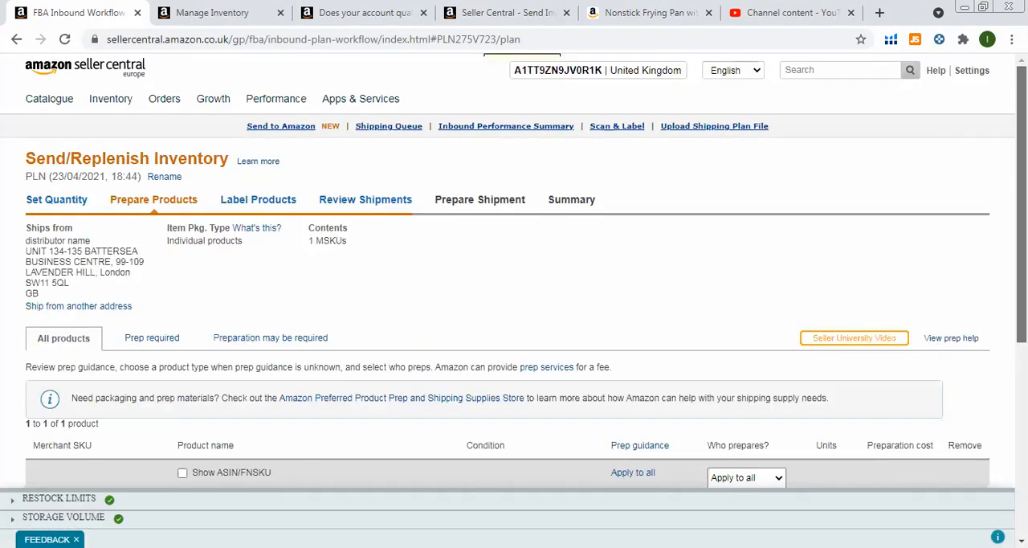
Assign the No Prep Needed category to the Tramontina fry pan and continue to labelling.
{"action": "scroll", "coordinate": [508, 270], "scroll_direction": "down", "scroll_amount": 2}
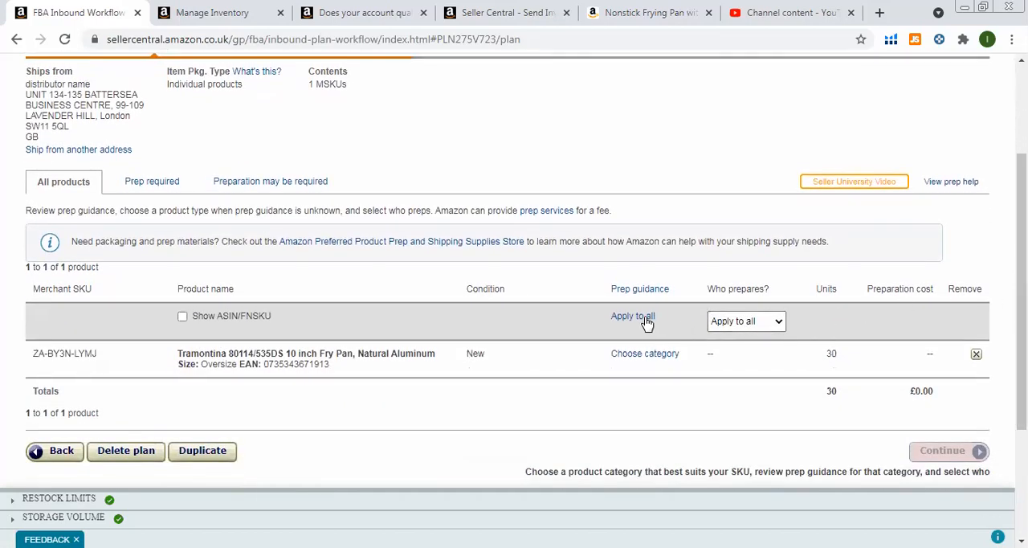
{"action": "left_click", "coordinate": [644, 357]}
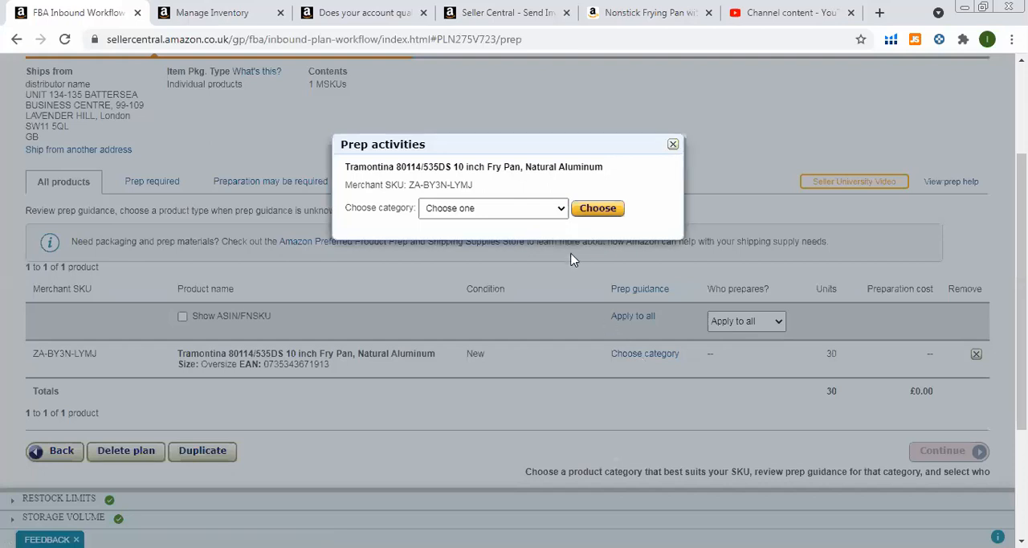
{"action": "left_click", "coordinate": [560, 210]}
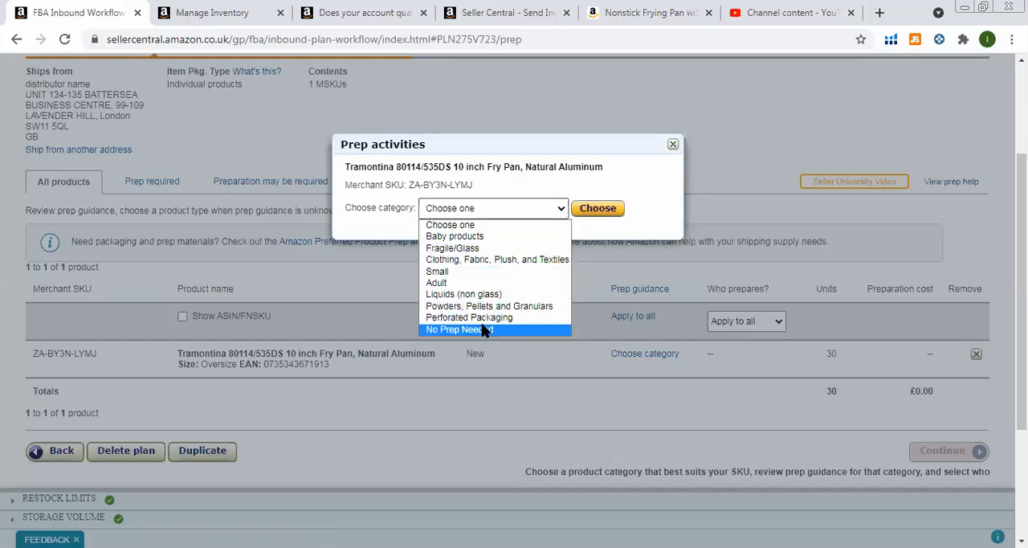
{"action": "left_click", "coordinate": [483, 330]}
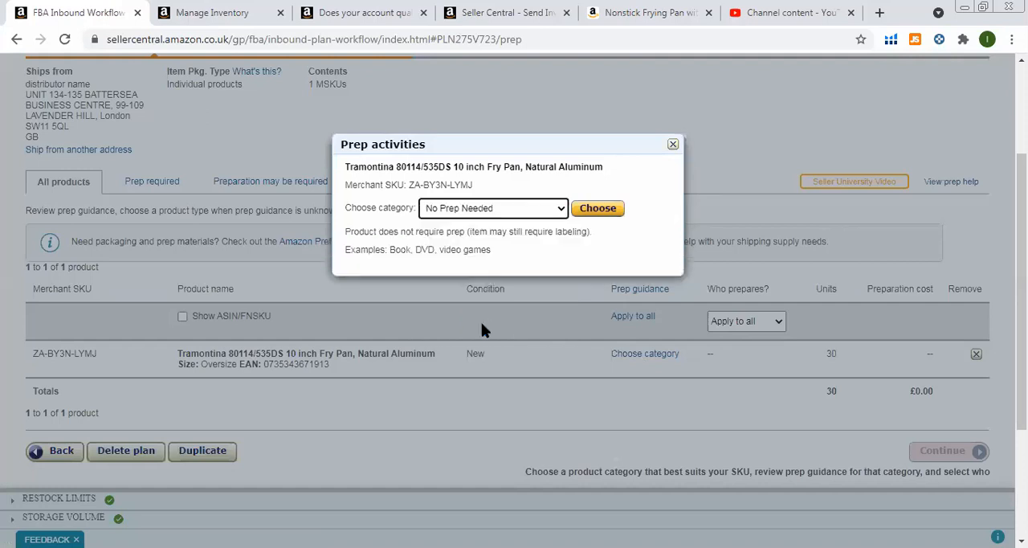
{"action": "left_click", "coordinate": [583, 210]}
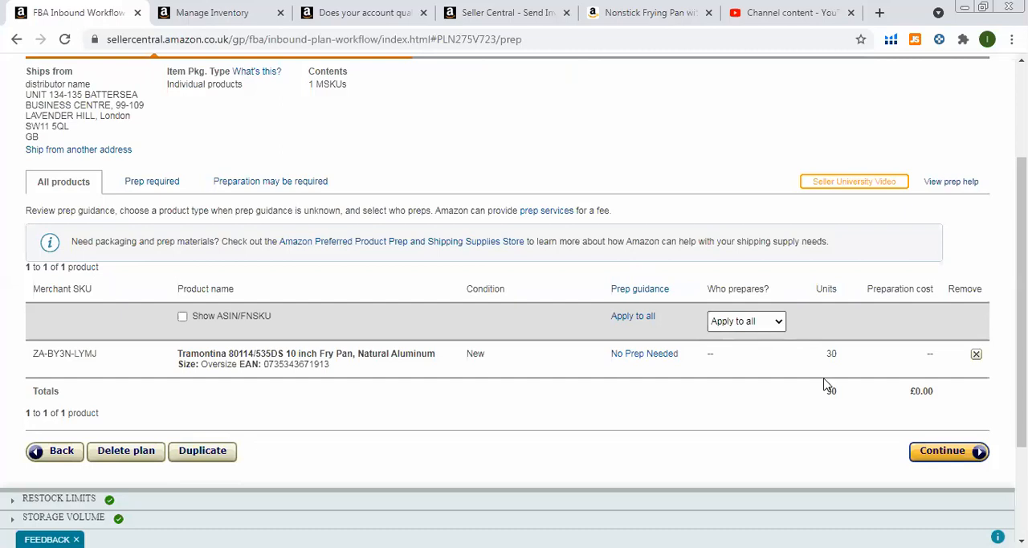
{"action": "left_click", "coordinate": [942, 451]}
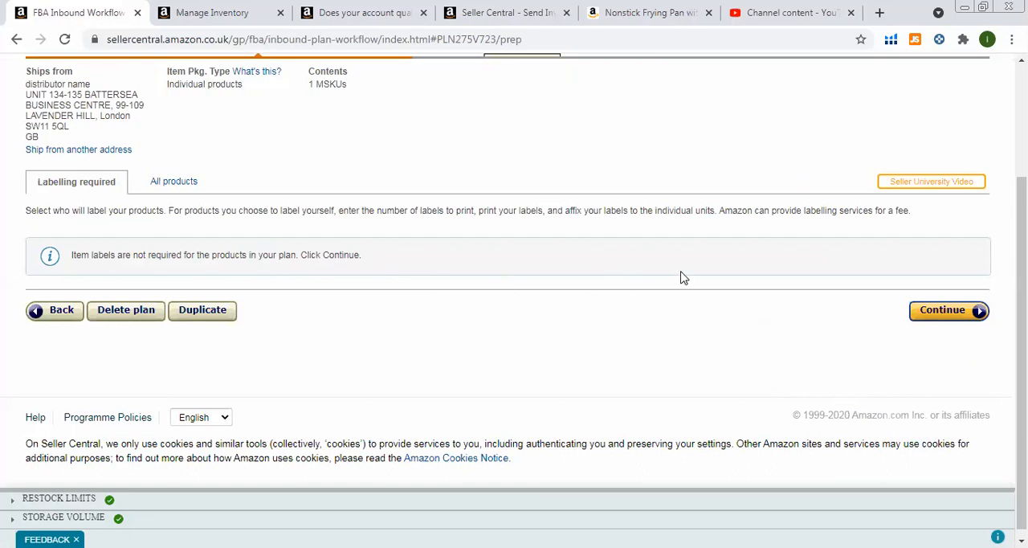
Approve the new shipment after the labelling stage and start working on its preparation.
{"action": "left_click", "coordinate": [935, 318]}
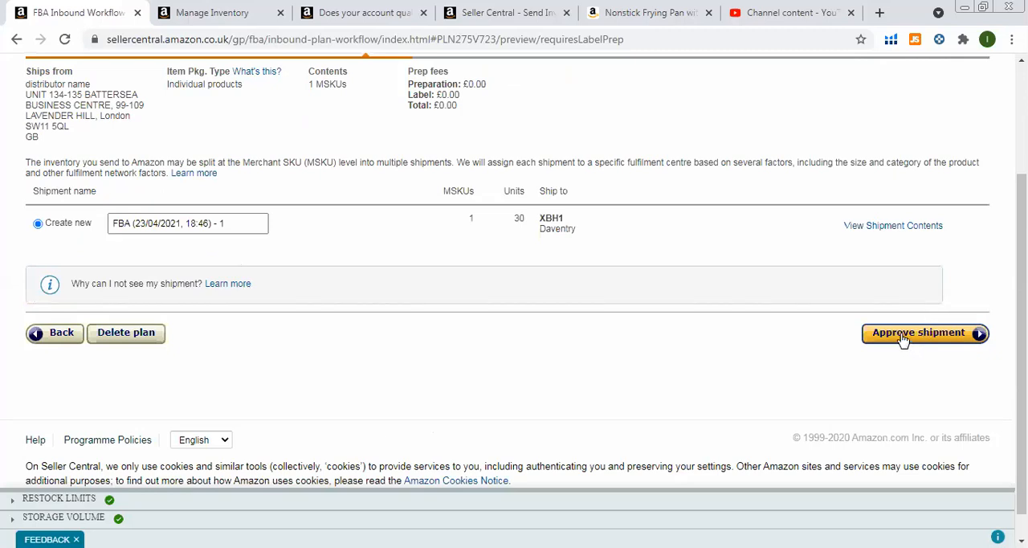
{"action": "left_click", "coordinate": [903, 337]}
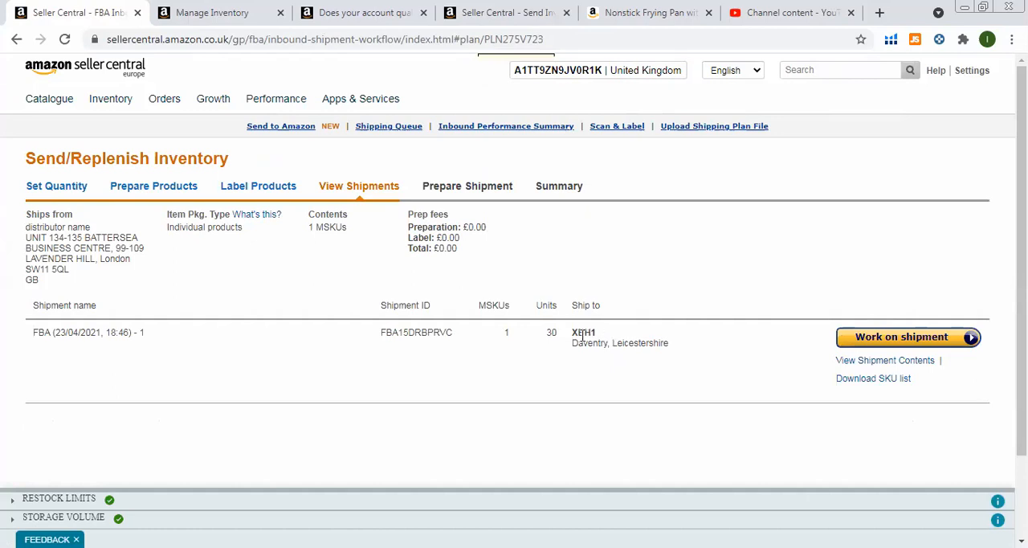
{"action": "left_click", "coordinate": [874, 339]}
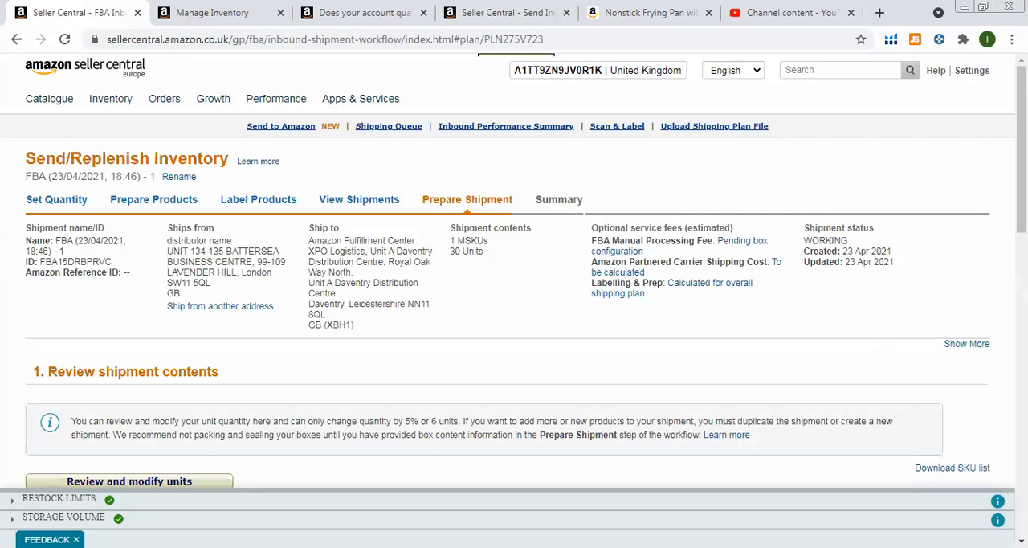
Review the delivery service options and set the shipment packing to Everything in one box.
{"action": "left_click_drag", "start_coordinate": [1022, 149], "coordinate": [1022, 259]}
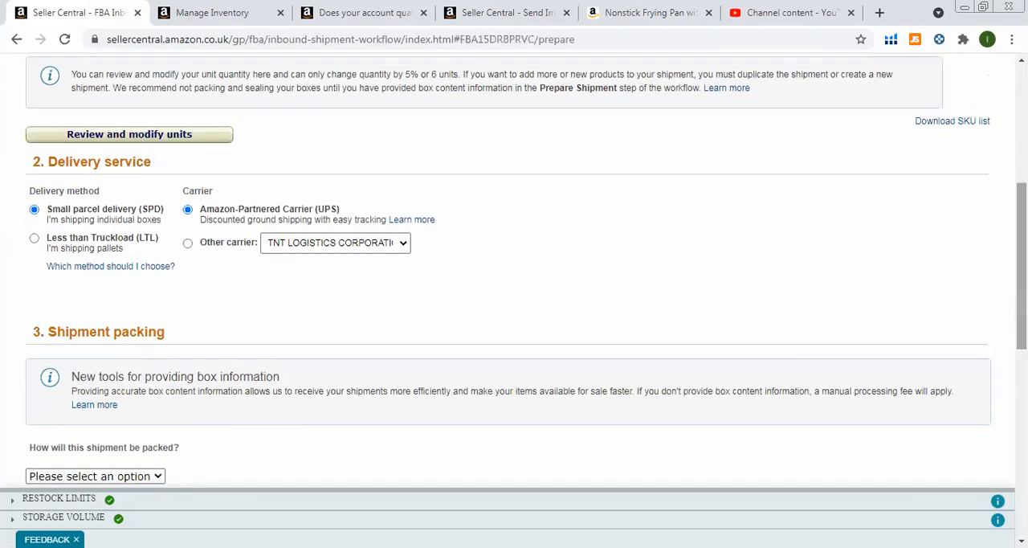
{"action": "left_click_drag", "start_coordinate": [1022, 266], "coordinate": [1022, 295]}
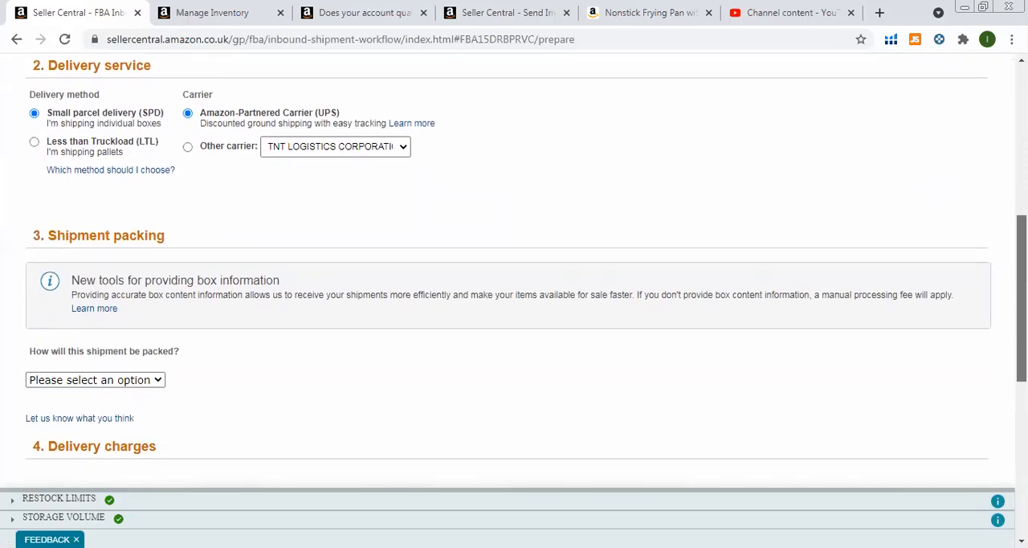
{"action": "mouse_move", "coordinate": [1021, 295]}
{"action": "left_mouse_down"}
{"action": "mouse_move", "coordinate": [1022, 258]}
{"action": "mouse_move", "coordinate": [1022, 284]}
{"action": "left_mouse_up"}
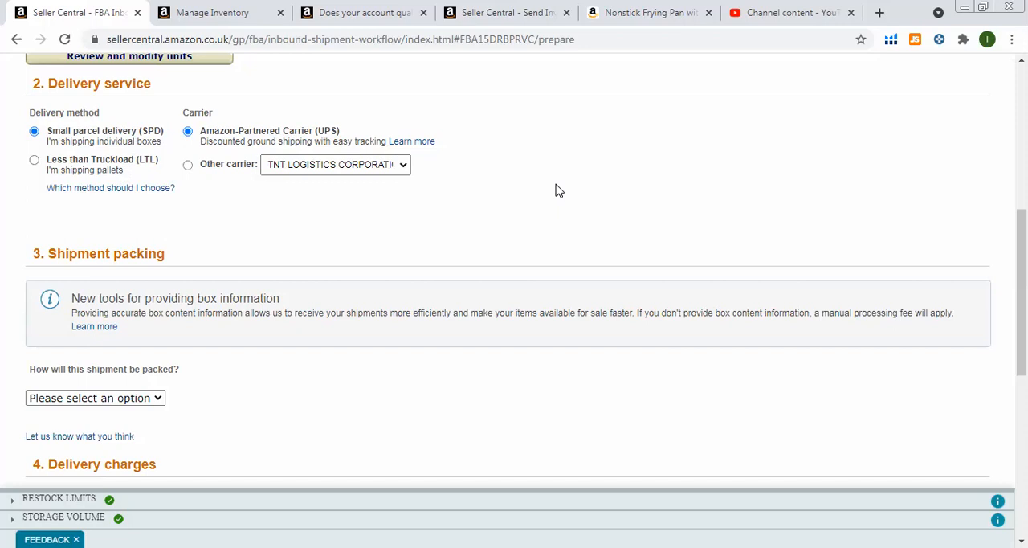
{"action": "scroll", "coordinate": [559, 191], "scroll_direction": "down", "scroll_amount": 3}
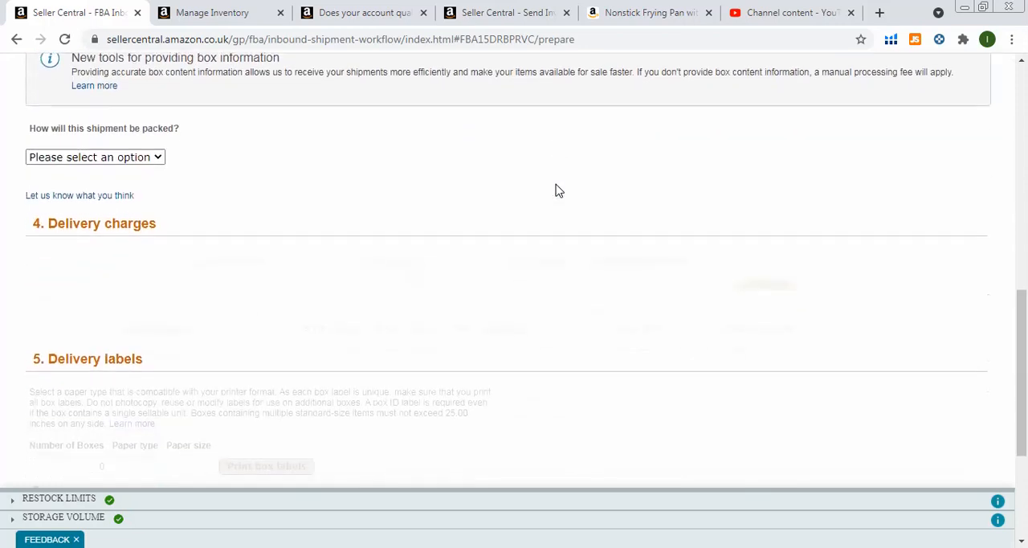
{"action": "left_click", "coordinate": [149, 159]}
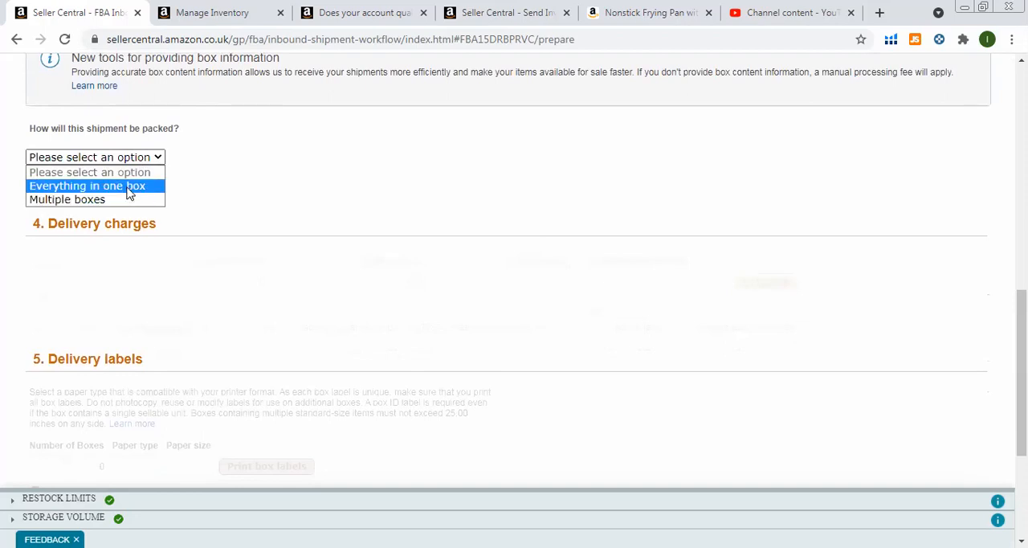
{"action": "left_click", "coordinate": [129, 191]}
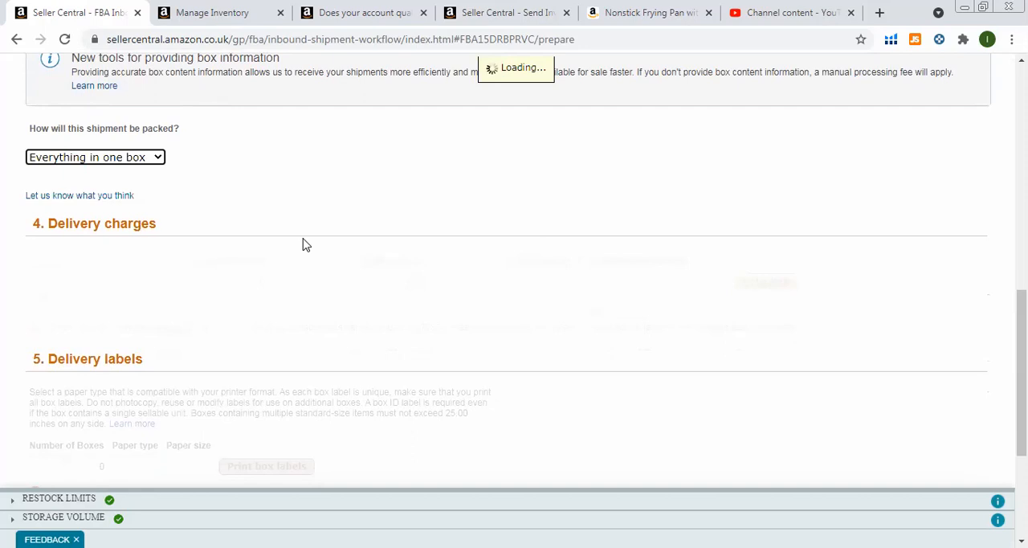
Try a box weight of 50 kg for the fry pan shipment and clear the entry.
{"action": "left_click", "coordinate": [723, 250]}
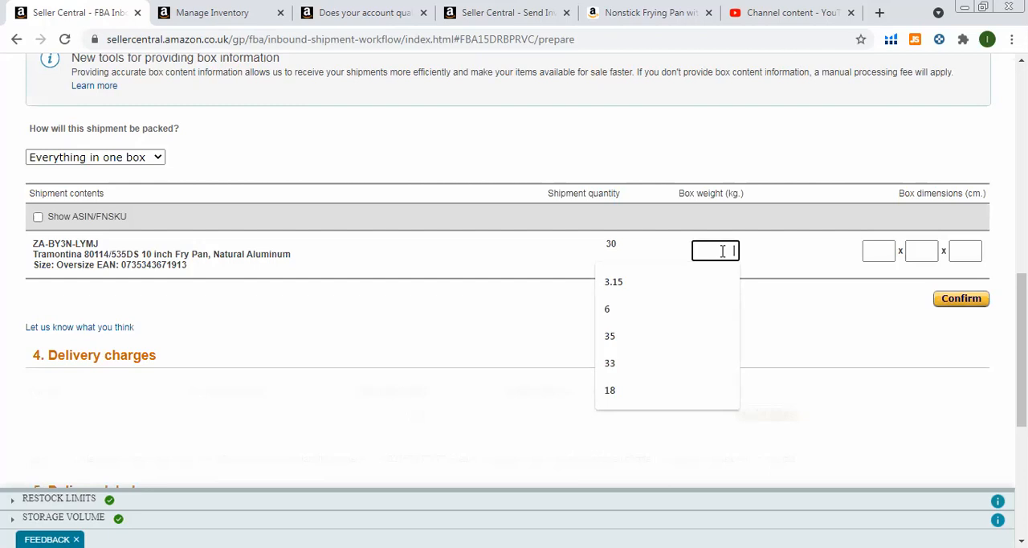
{"action": "type", "text": "50"}
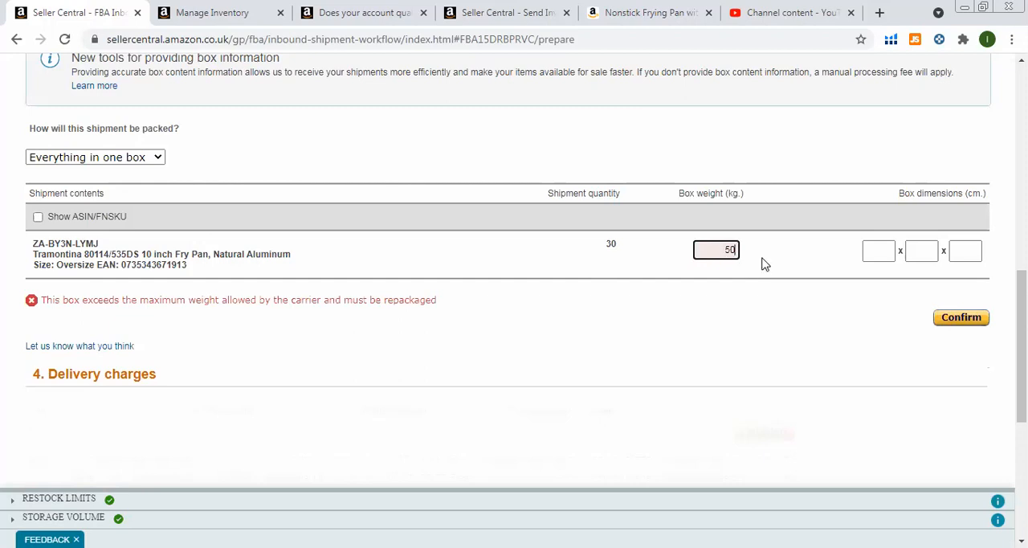
{"action": "key", "text": "BackSpace"}
{"action": "key", "text": "BackSpace"}
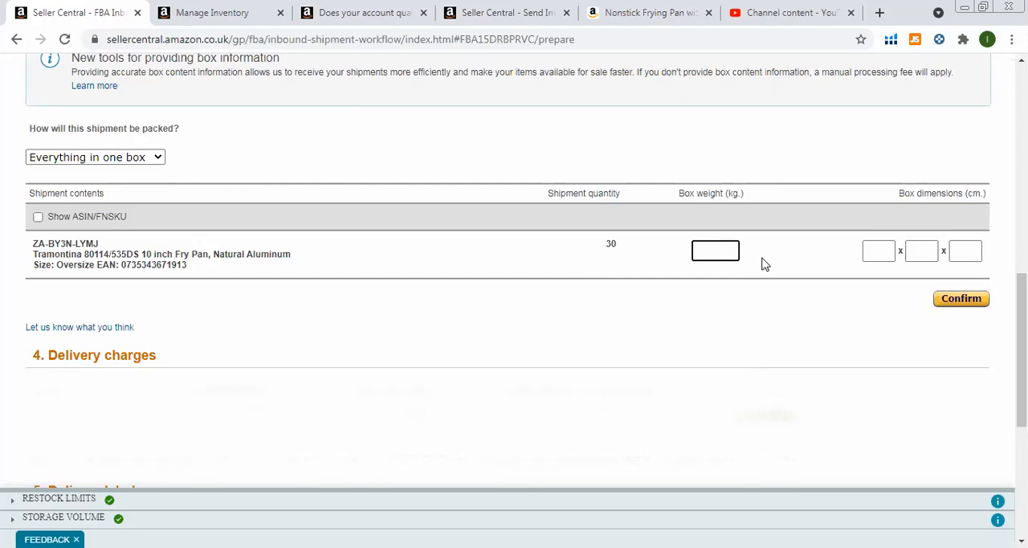
Set the fry pan box weight to 20 kg and its dimensions to 12.3 x 9.3 x 9.3 cm, and confirm the packing details.
{"action": "type", "text": "20"}
{"action": "left_click", "coordinate": [878, 249]}
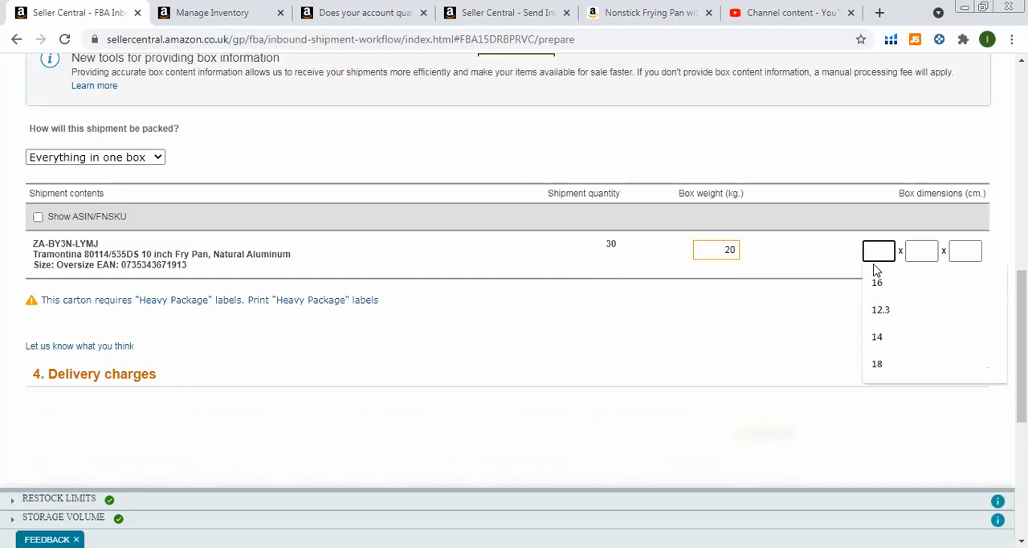
{"action": "left_click", "coordinate": [880, 310]}
{"action": "left_click", "coordinate": [921, 255]}
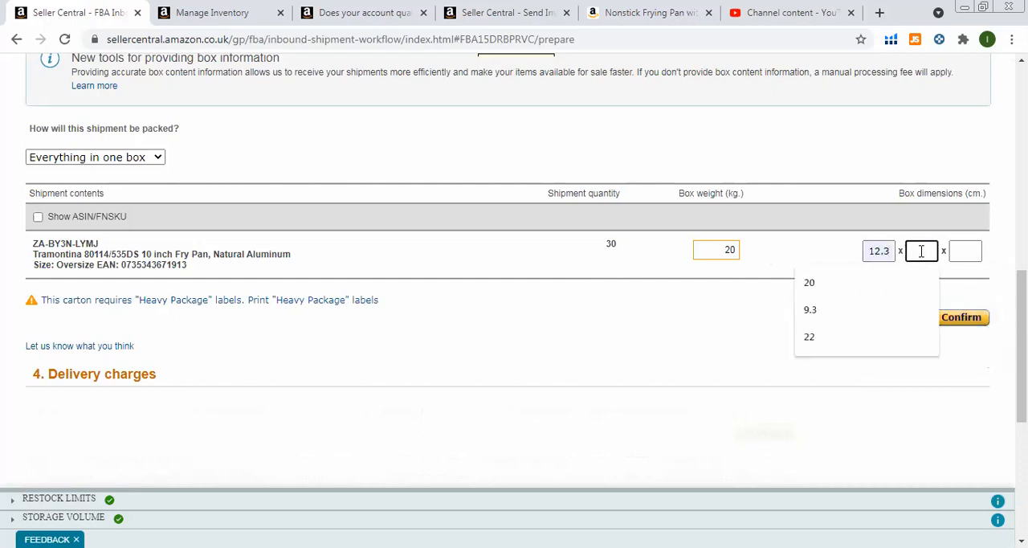
{"action": "left_click", "coordinate": [921, 313]}
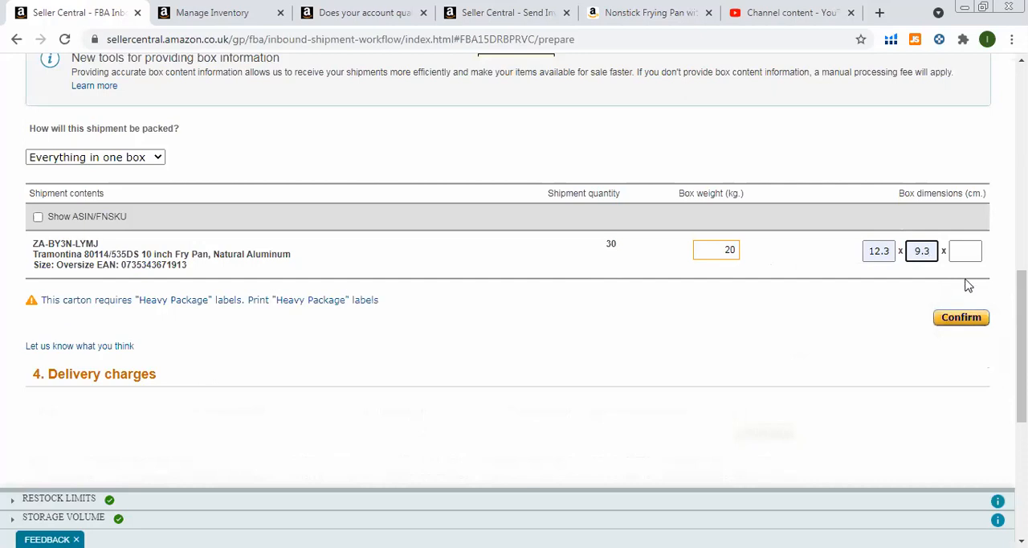
{"action": "left_click", "coordinate": [964, 252]}
{"action": "left_click", "coordinate": [933, 319]}
{"action": "left_click", "coordinate": [963, 322]}
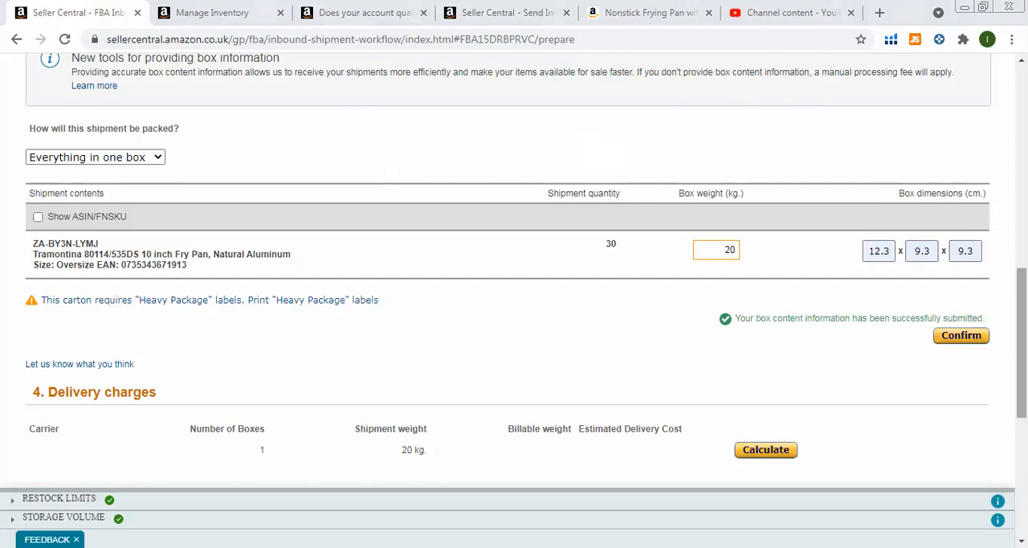
Calculate the delivery charges, agree to the Amazon Partnered Carrier terms and accept the charges.
{"action": "left_click_drag", "start_coordinate": [1021, 290], "coordinate": [1021, 343]}
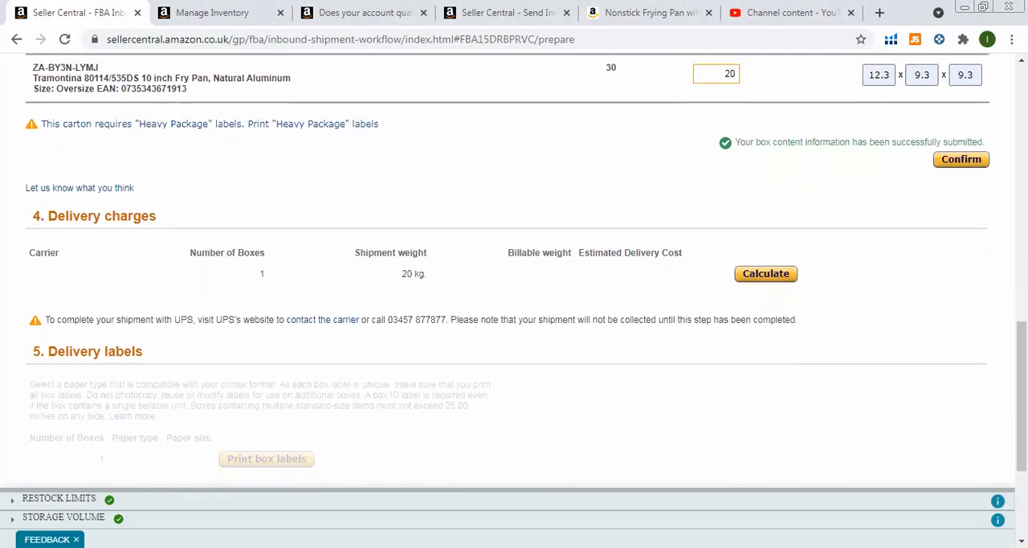
{"action": "left_click", "coordinate": [765, 274]}
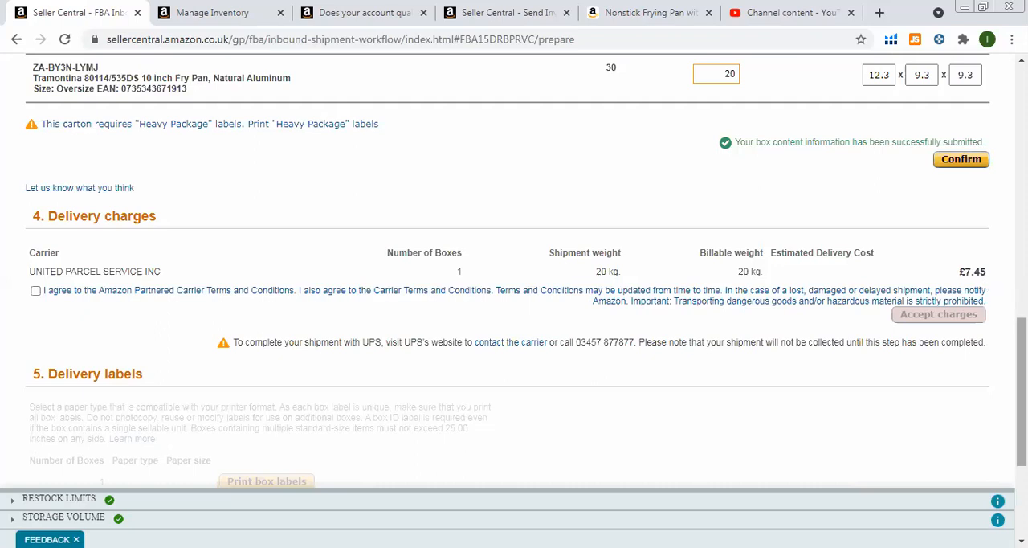
{"action": "scroll", "coordinate": [1022, 385], "scroll_direction": "down", "scroll_amount": 2}
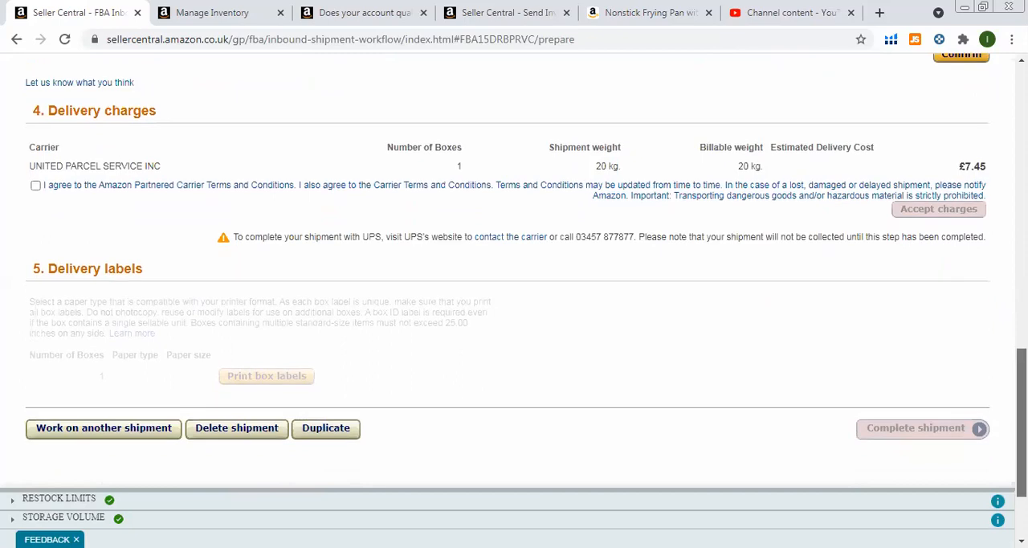
{"action": "left_click", "coordinate": [35, 186]}
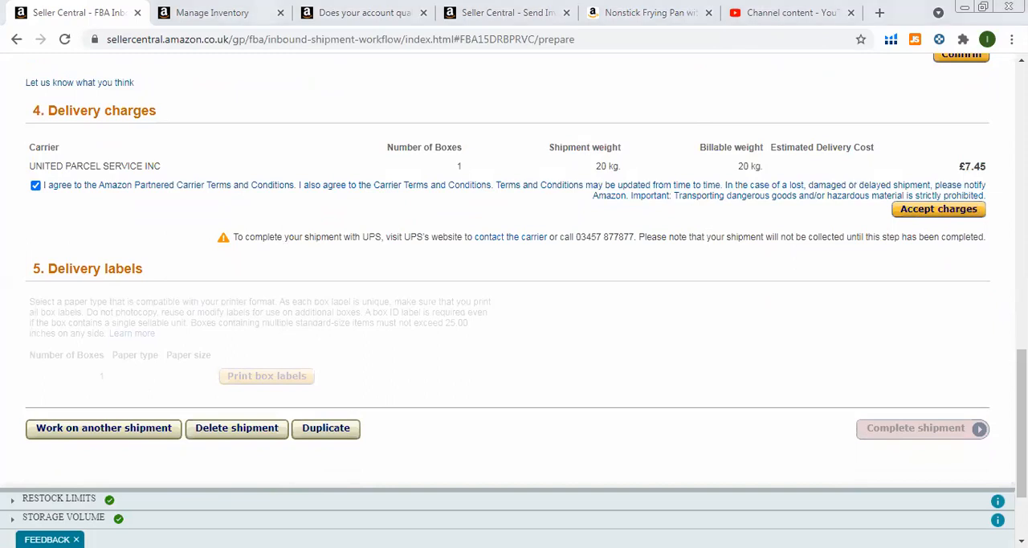
{"action": "left_click_drag", "start_coordinate": [1021, 424], "coordinate": [1022, 461]}
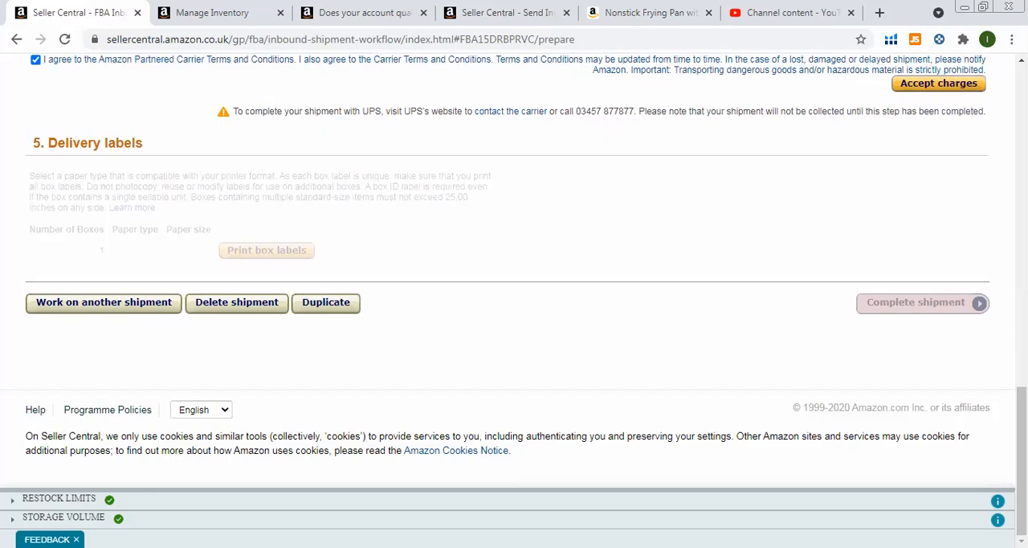
{"action": "left_click", "coordinate": [916, 87]}
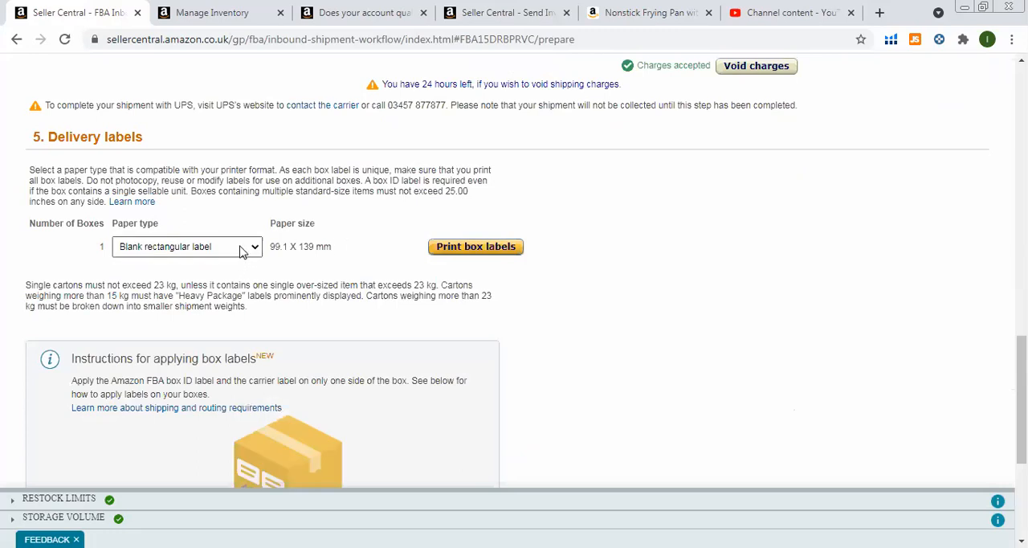
Generate the box labels for the shipment with the Blank rectangular label paper type.
{"action": "left_click", "coordinate": [243, 251]}
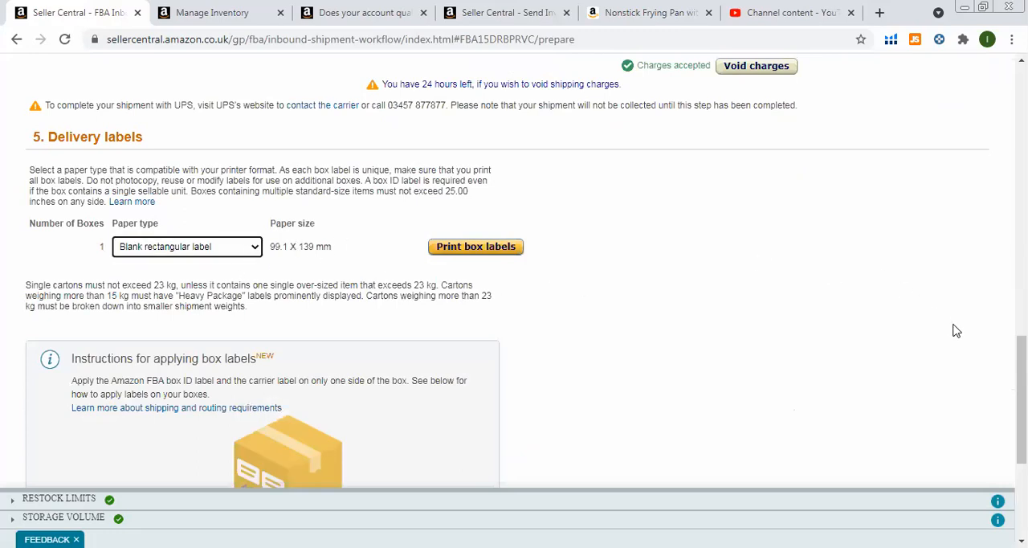
{"action": "left_click", "coordinate": [467, 248]}
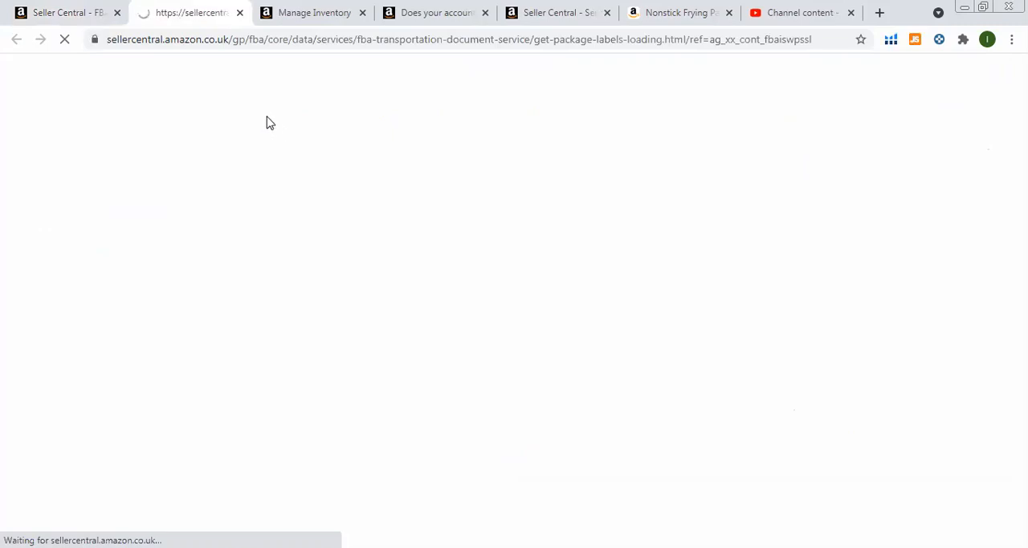
{"action": "mouse_move", "coordinate": [228, 74]}
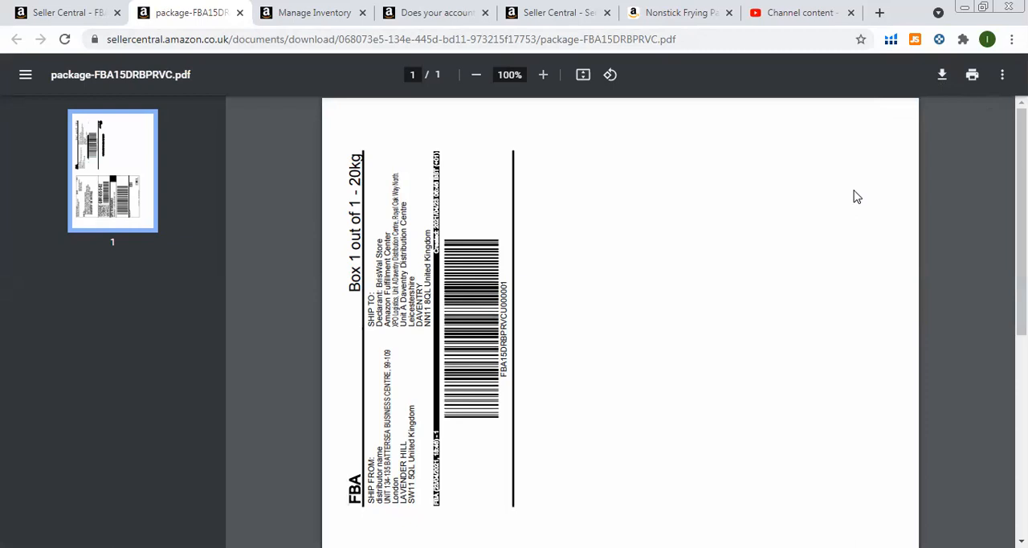
Return to the shipment preparation page and void the accepted delivery charges.
{"action": "left_click", "coordinate": [69, 12]}
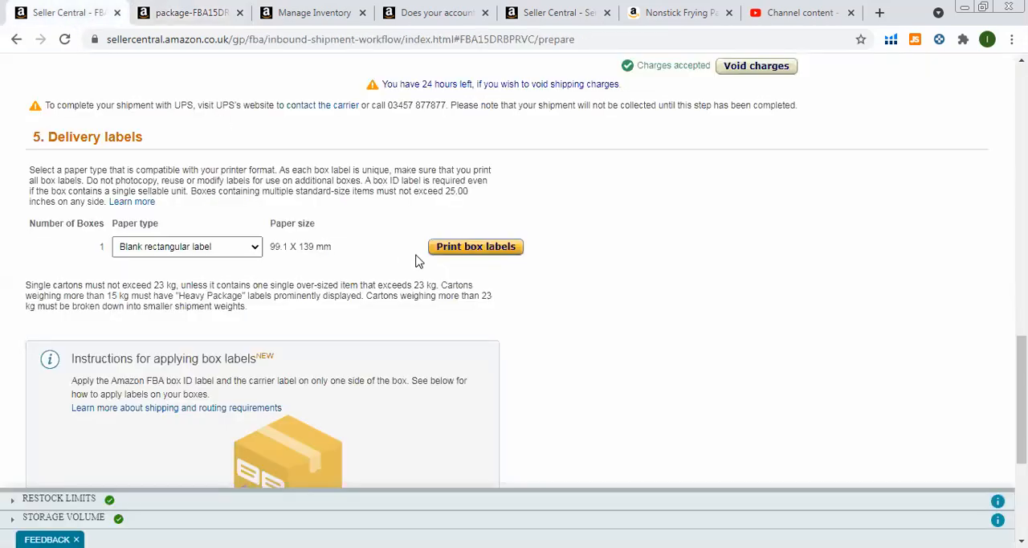
{"action": "left_click", "coordinate": [748, 70]}
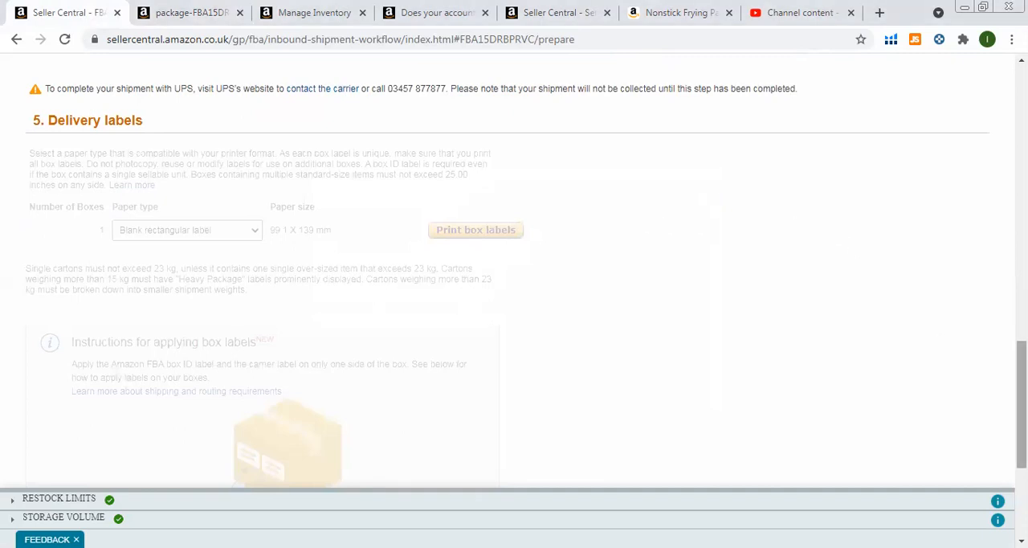
{"action": "scroll", "coordinate": [514, 306], "scroll_direction": "up", "scroll_amount": 7}
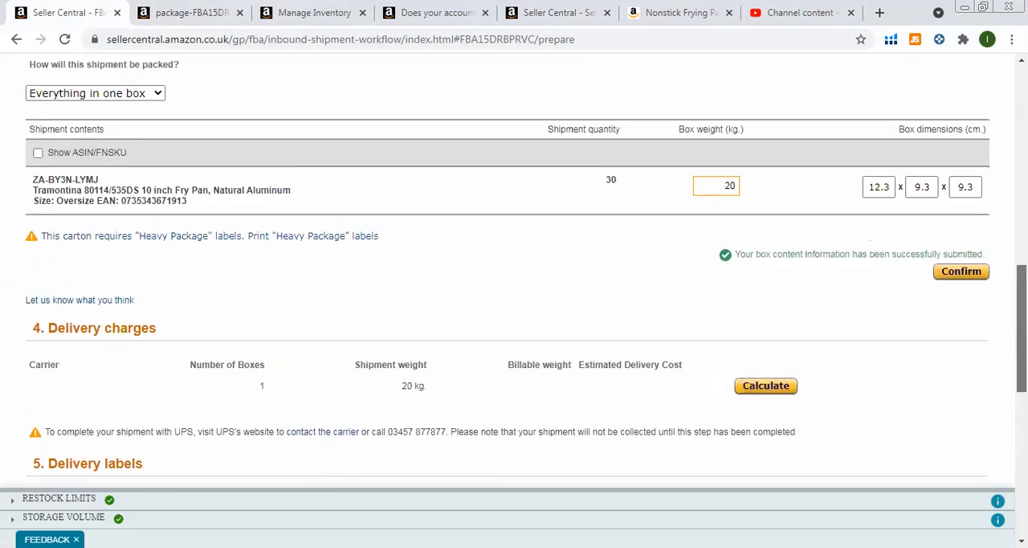
Look again at the generated box label PDF and the Manage Inventory page, ending back on the shipment page.
{"action": "left_click", "coordinate": [189, 14]}
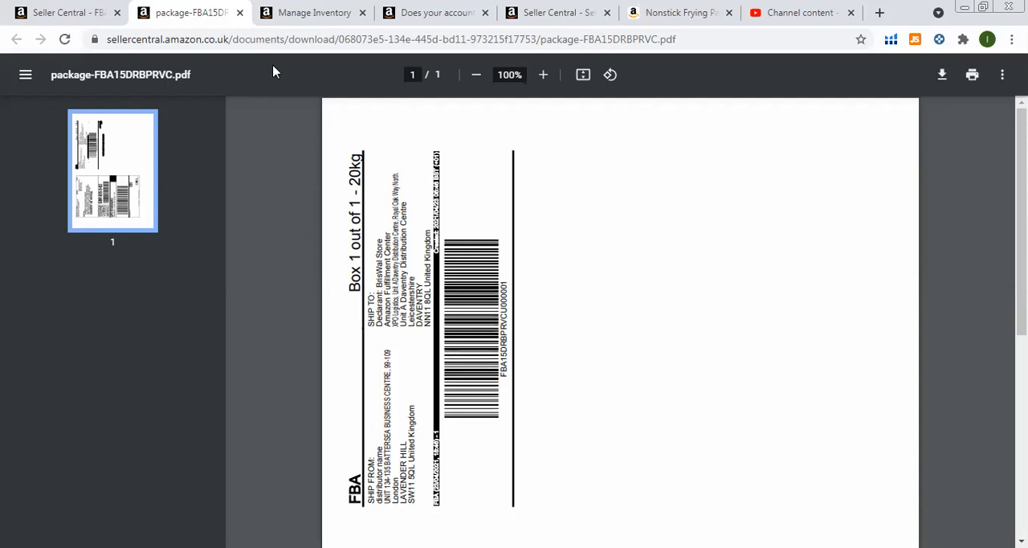
{"action": "left_click", "coordinate": [292, 24]}
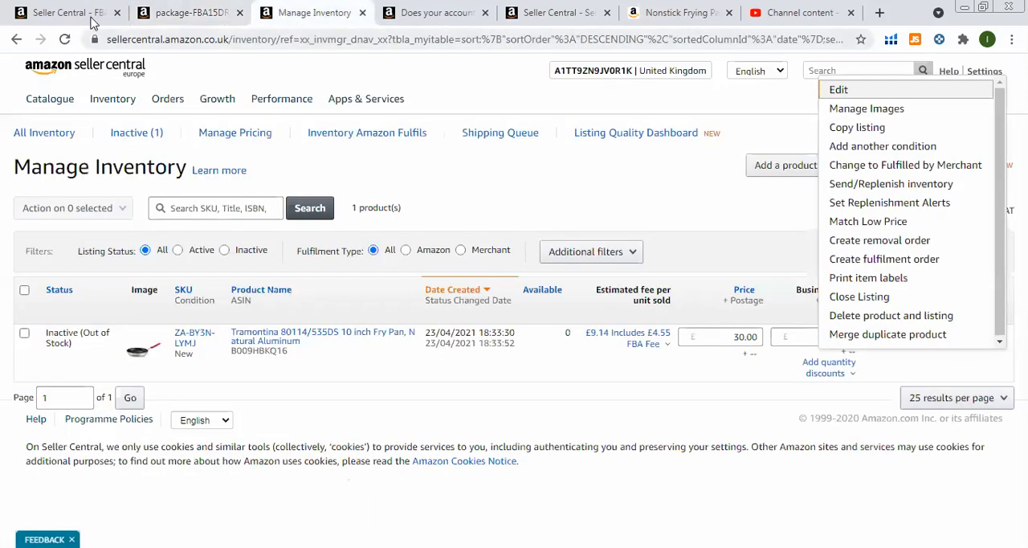
{"action": "left_click", "coordinate": [46, 11]}
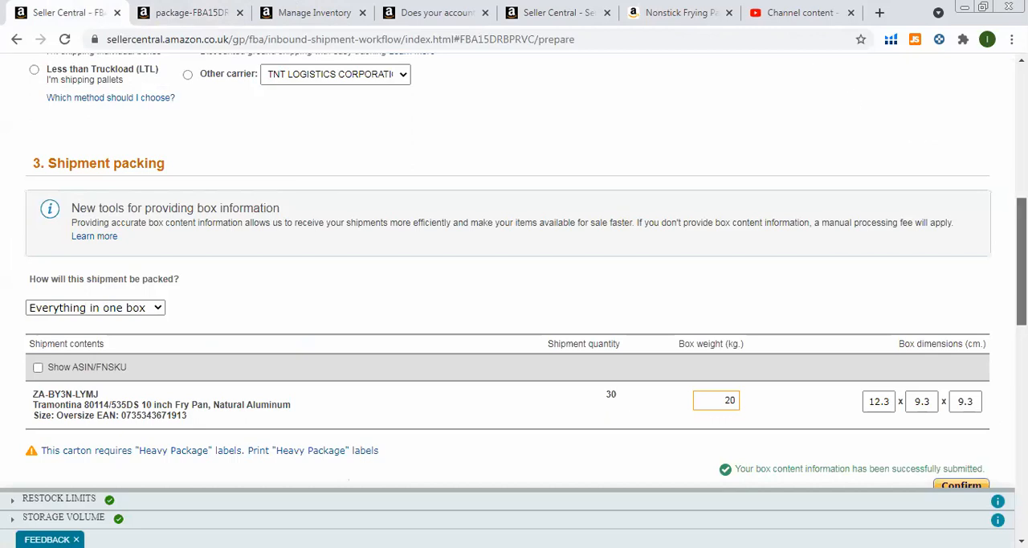
Review the shipment preparation page, covering the shipment details, delivery service, packing, delivery charges and delivery labels.
{"action": "scroll", "coordinate": [509, 270], "scroll_direction": "down", "scroll_amount": 4}
{"action": "scroll", "coordinate": [525, 270], "scroll_direction": "down", "scroll_amount": 3}
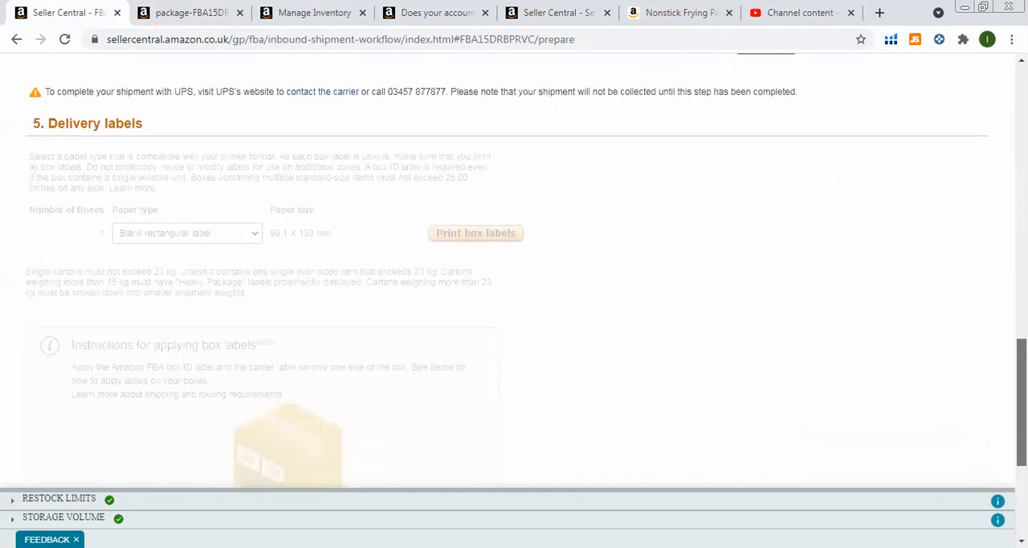
{"action": "scroll", "coordinate": [526, 270], "scroll_direction": "down", "scroll_amount": 1}
{"action": "scroll", "coordinate": [525, 270], "scroll_direction": "down", "scroll_amount": 3}
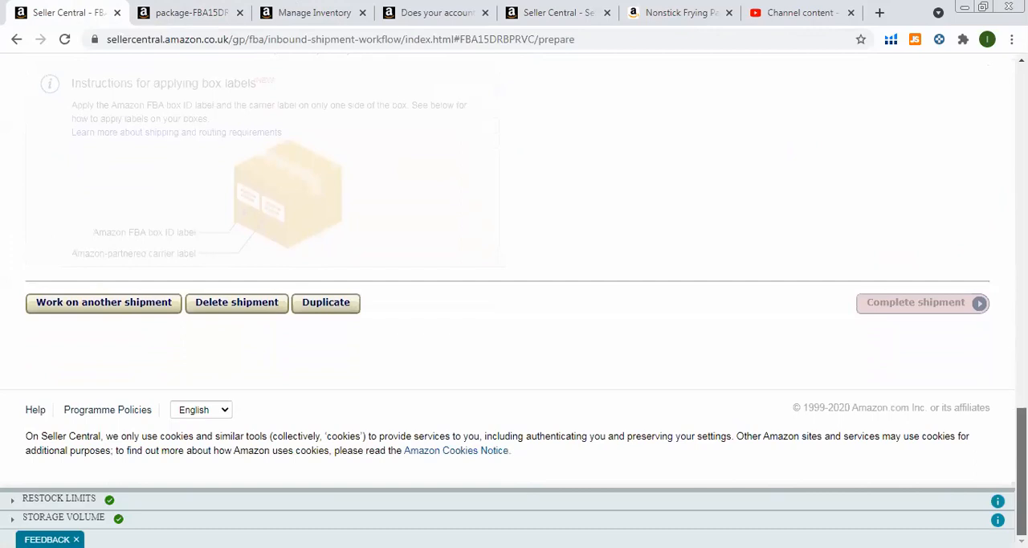
{"action": "scroll", "coordinate": [525, 270], "scroll_direction": "up", "scroll_amount": 5}
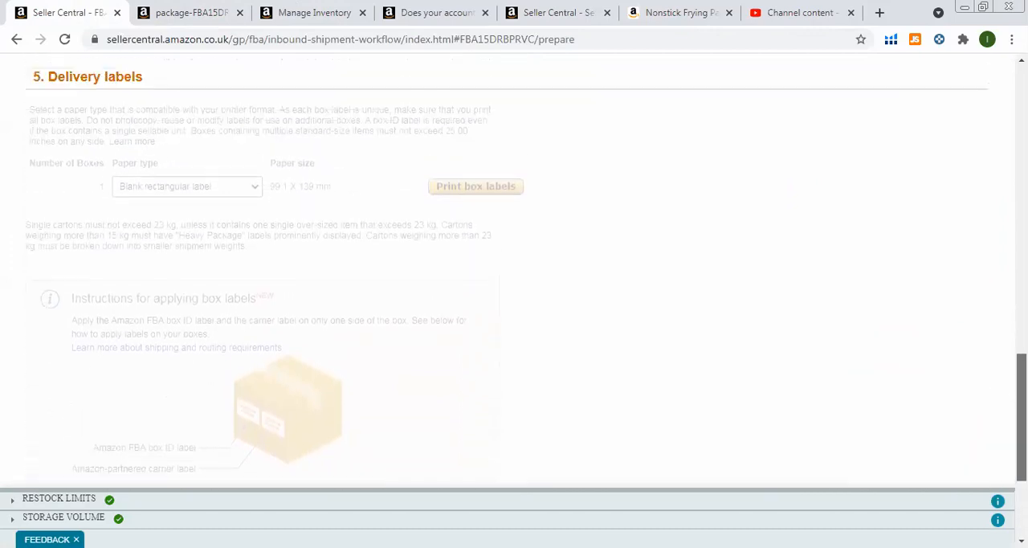
{"action": "scroll", "coordinate": [525, 270], "scroll_direction": "up", "scroll_amount": 1}
{"action": "scroll", "coordinate": [525, 270], "scroll_direction": "up", "scroll_amount": 3}
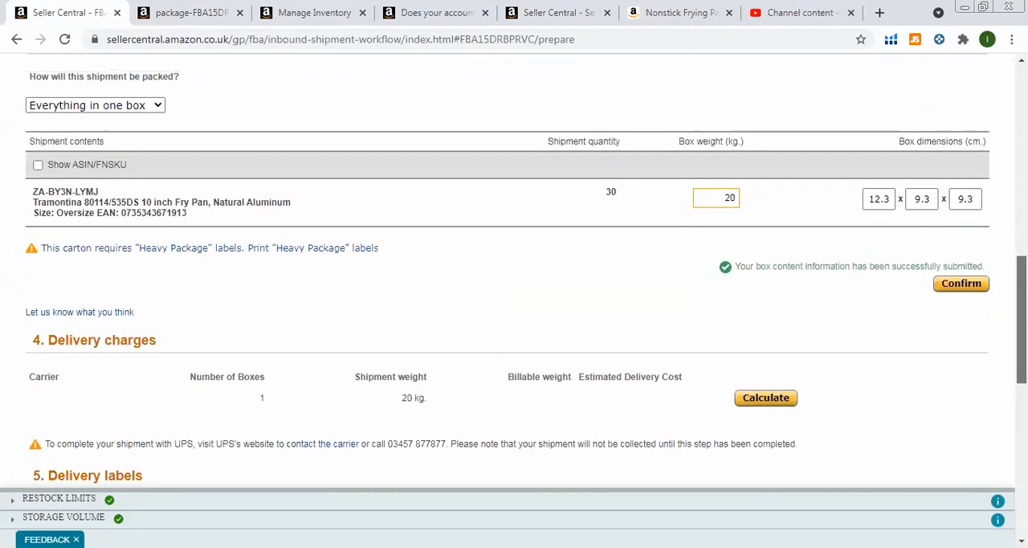
{"action": "scroll", "coordinate": [525, 270], "scroll_direction": "up", "scroll_amount": 3}
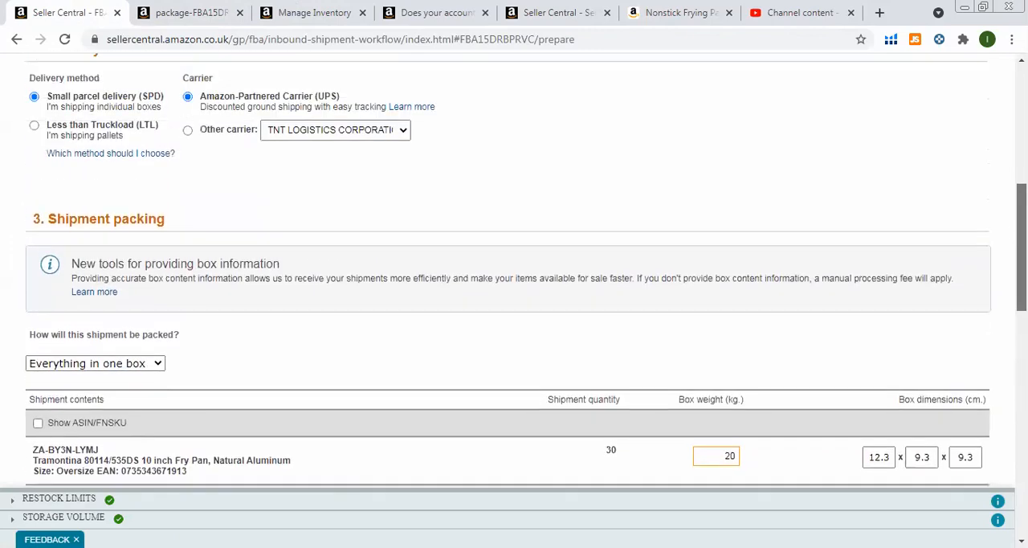
{"action": "scroll", "coordinate": [525, 270], "scroll_direction": "up", "scroll_amount": 1}
{"action": "scroll", "coordinate": [525, 270], "scroll_direction": "up", "scroll_amount": 2}
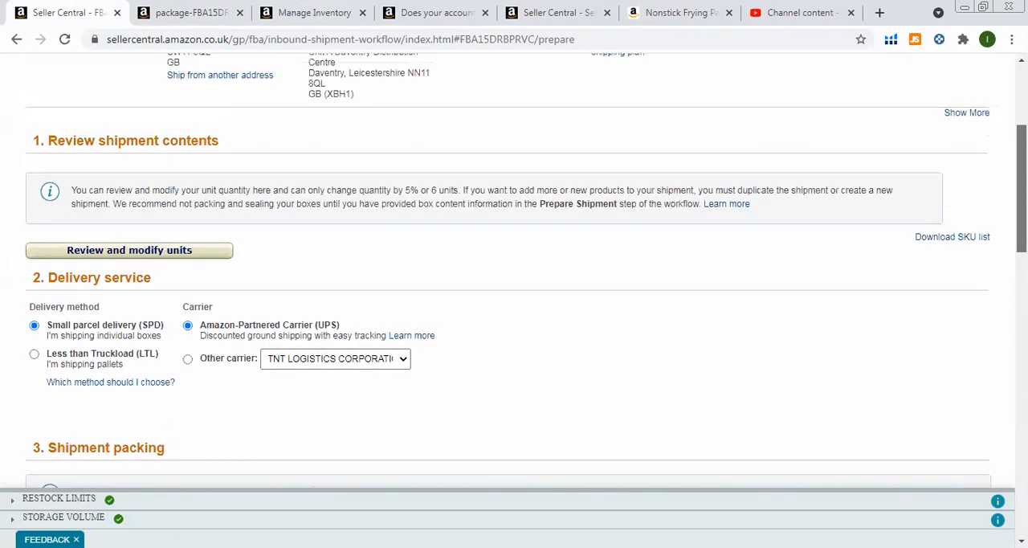
{"action": "scroll", "coordinate": [525, 270], "scroll_direction": "up", "scroll_amount": 2}
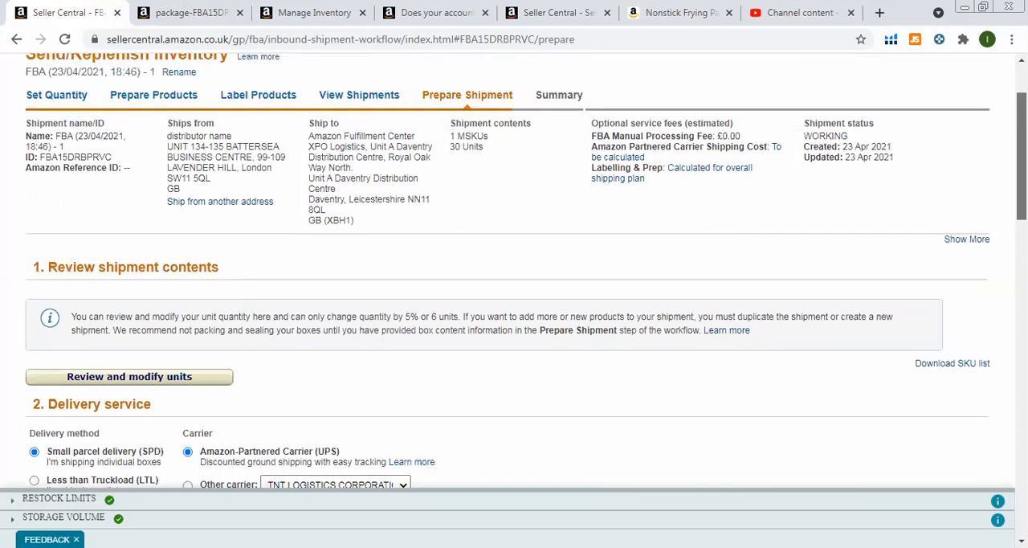
{"action": "scroll", "coordinate": [525, 270], "scroll_direction": "up", "scroll_amount": 1}
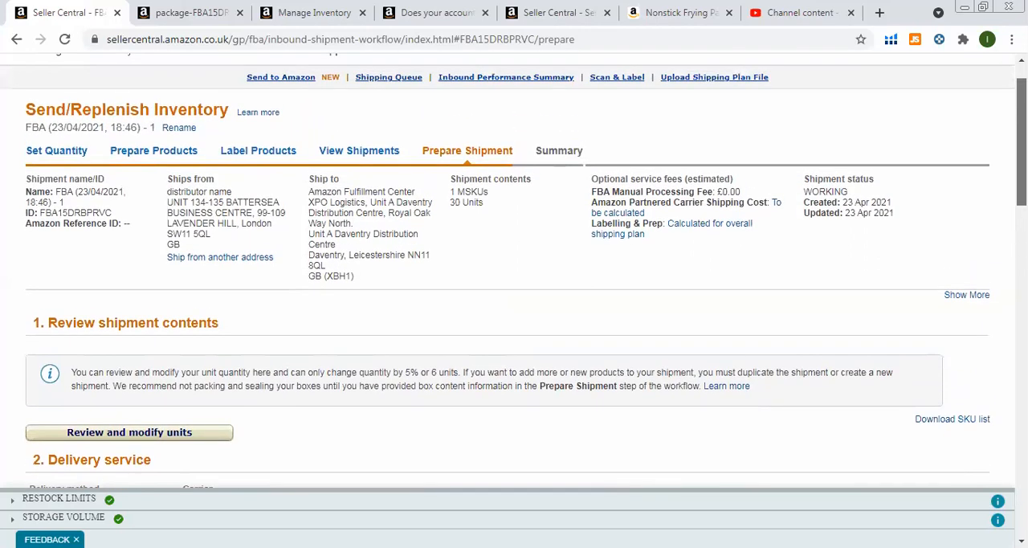
{"action": "scroll", "coordinate": [525, 270], "scroll_direction": "down", "scroll_amount": 3}
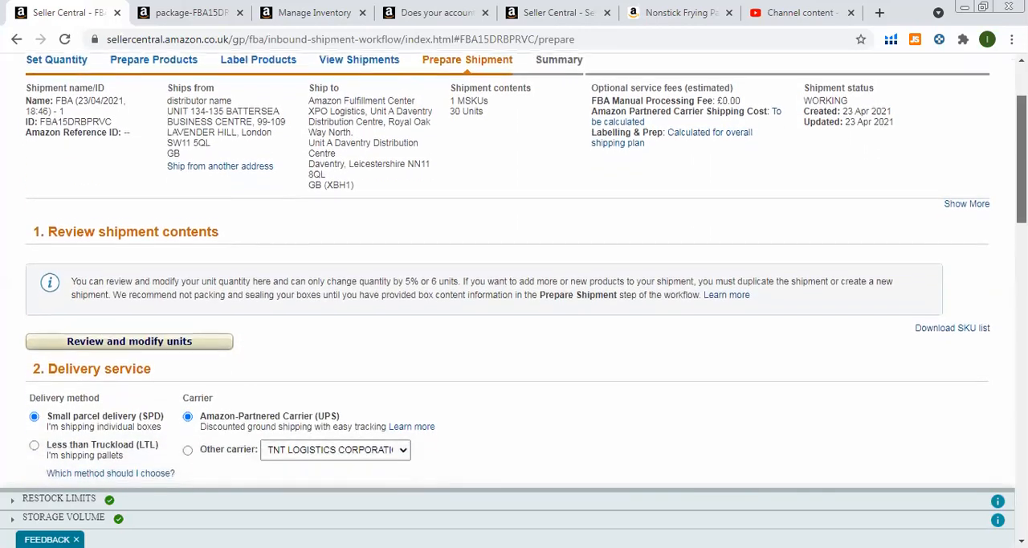
{"action": "scroll", "coordinate": [525, 270], "scroll_direction": "down", "scroll_amount": 4}
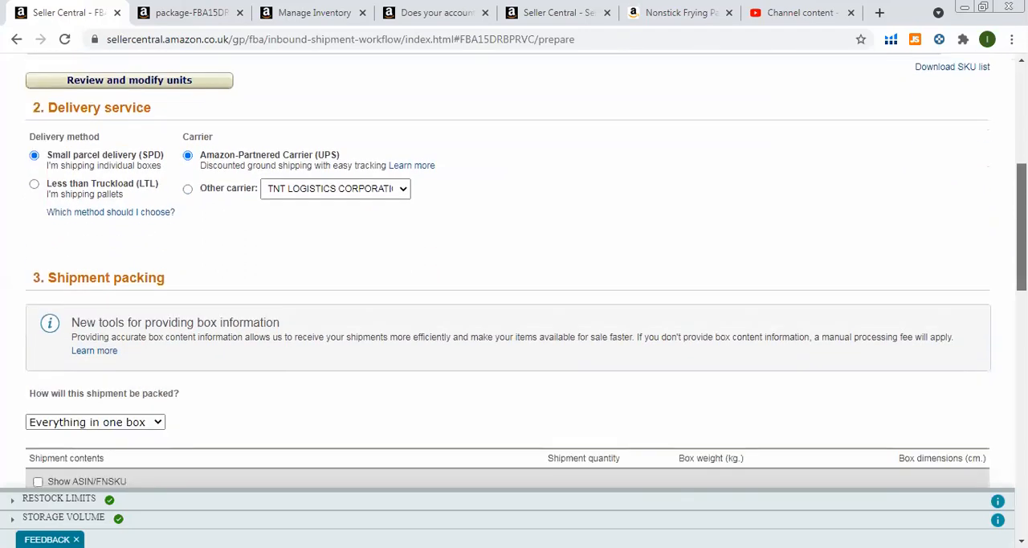
{"action": "scroll", "coordinate": [526, 270], "scroll_direction": "down", "scroll_amount": 2}
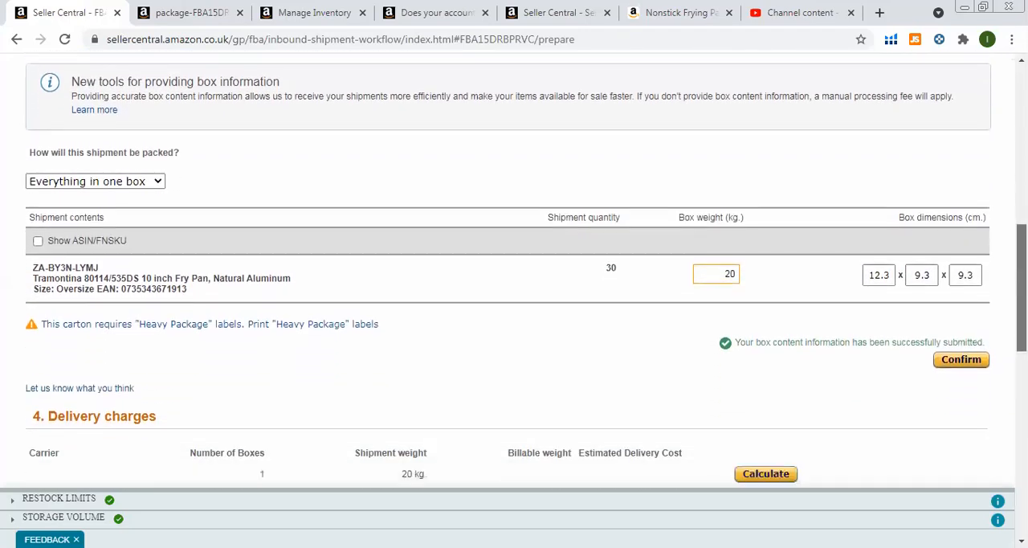
{"action": "scroll", "coordinate": [525, 270], "scroll_direction": "down", "scroll_amount": 3}
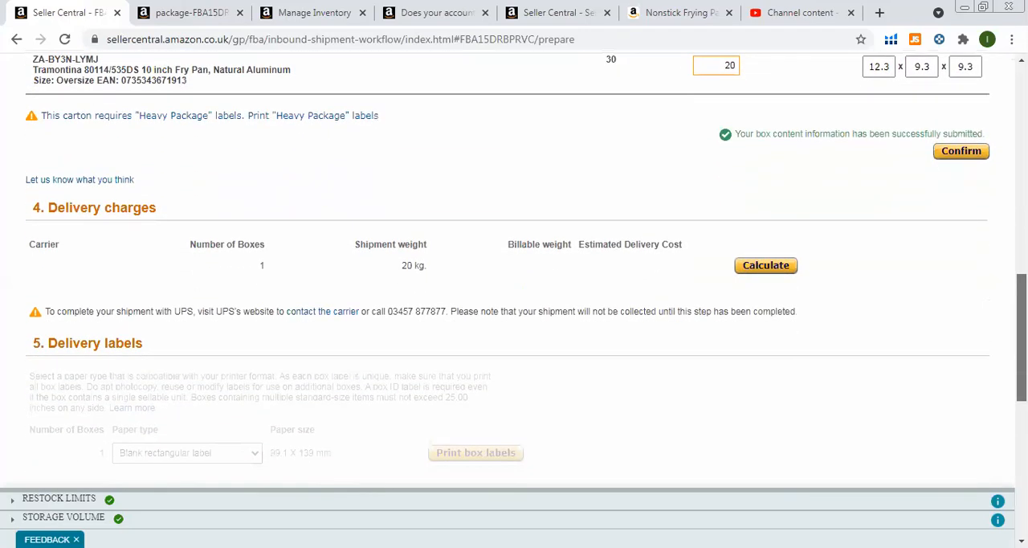
{"action": "scroll", "coordinate": [526, 270], "scroll_direction": "down", "scroll_amount": 2}
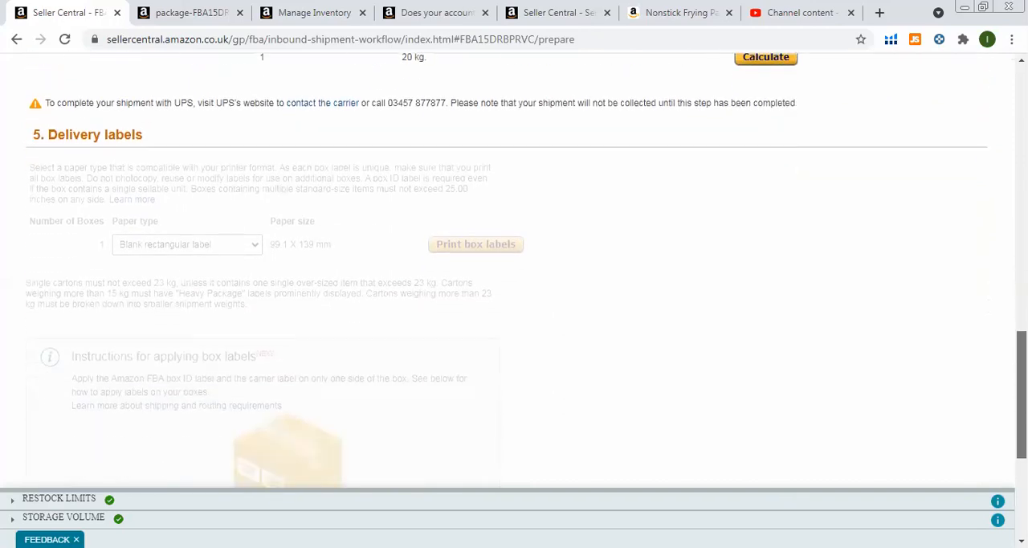
{"action": "scroll", "coordinate": [525, 270], "scroll_direction": "down", "scroll_amount": 1}
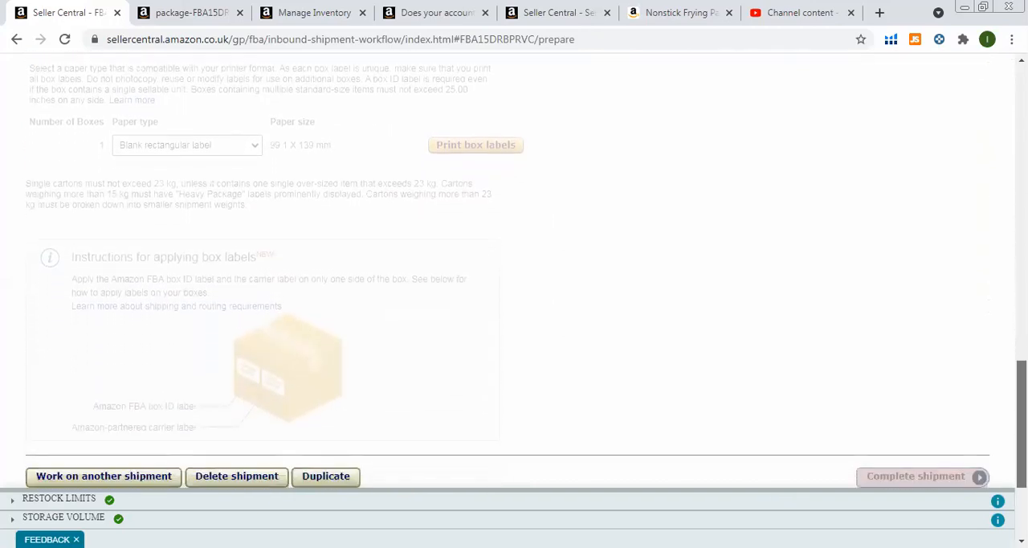
Delete the fry pan shipment, and check the box label PDF again before returning to the Shipping Queue.
{"action": "scroll", "coordinate": [879, 396], "scroll_direction": "down", "scroll_amount": 2}
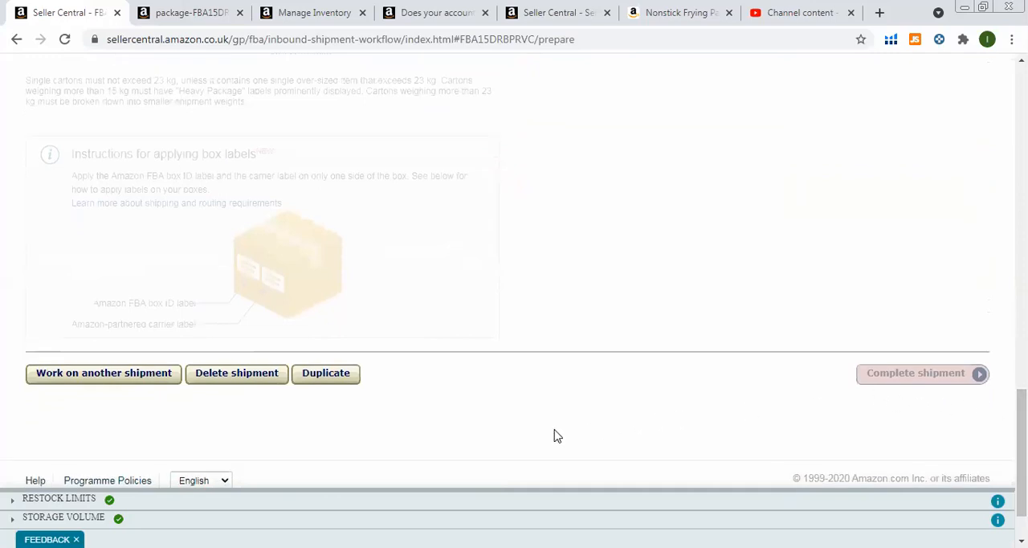
{"action": "left_click", "coordinate": [233, 374]}
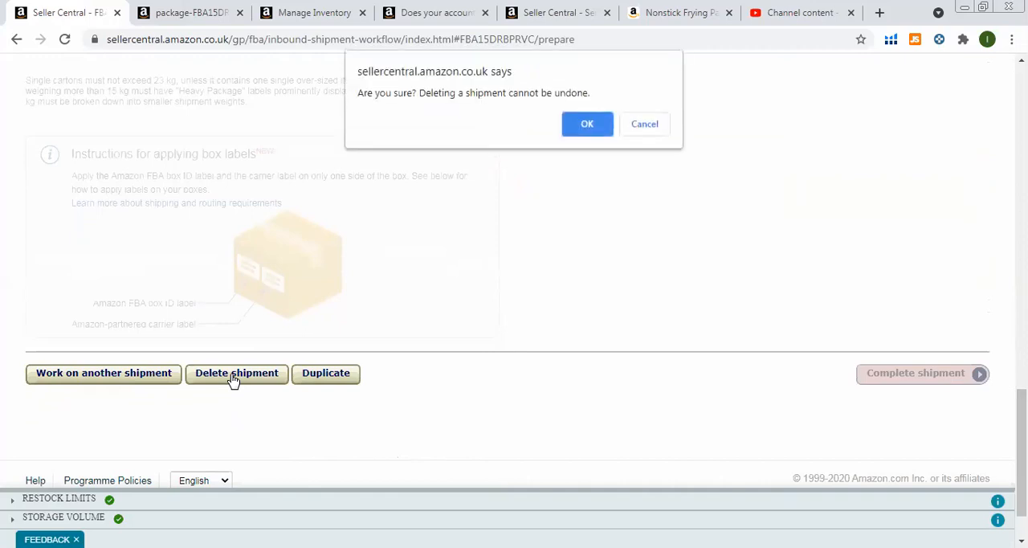
{"action": "left_click", "coordinate": [566, 129]}
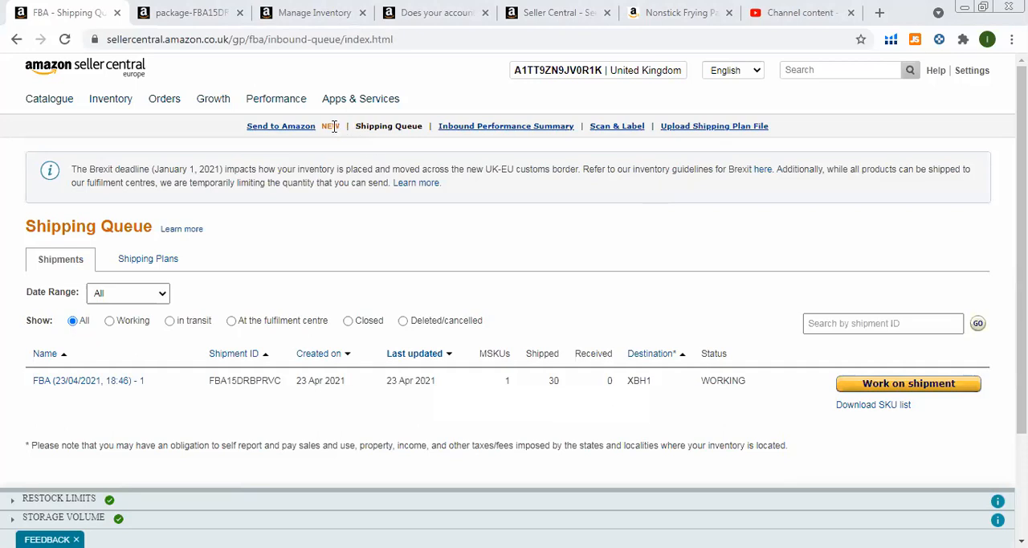
{"action": "left_click", "coordinate": [192, 13]}
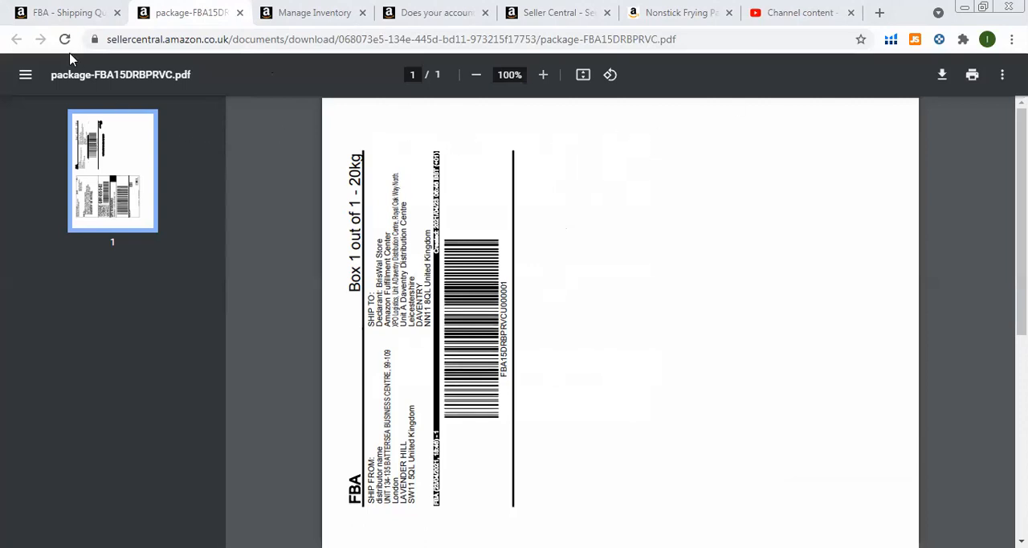
{"action": "left_click", "coordinate": [68, 22]}
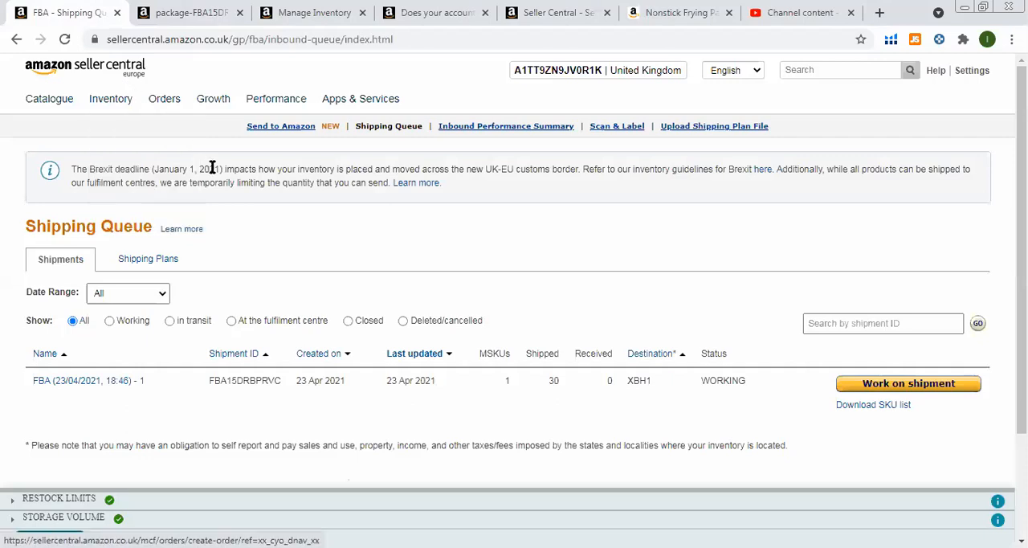